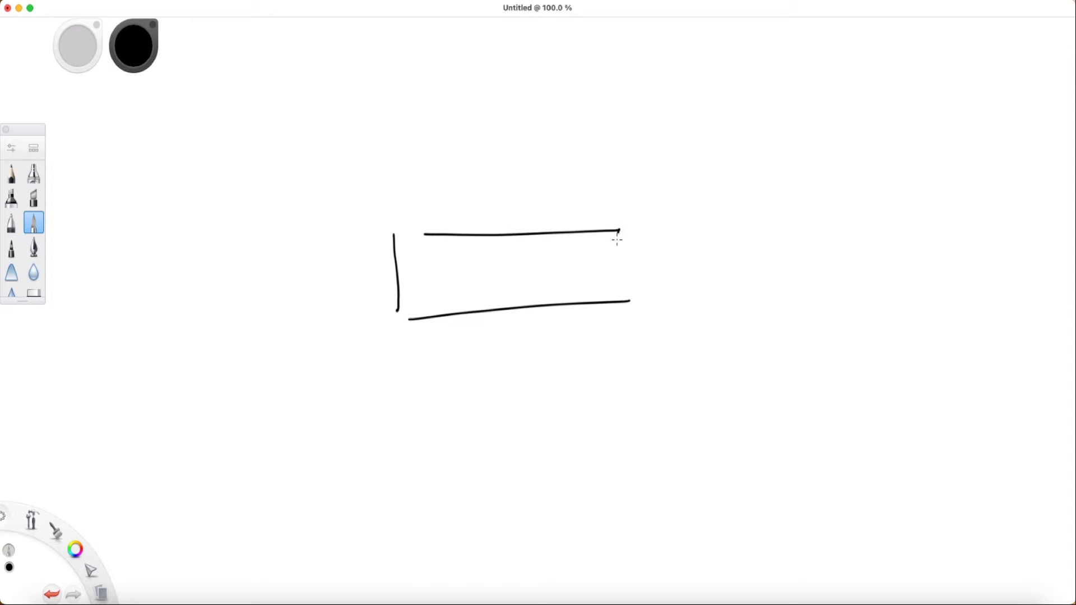
Step: Draw a box mid-canvas and write LAYER 2 inside it
mouse_move(428, 266)
mouse_down()
mouse_move(444, 297)
mouse_move(515, 297)
mouse_up()
mouse_move(517, 267)
mouse_down()
mouse_move(532, 291)
mouse_move(569, 295)
mouse_up()
drag(557, 281, 583, 297)
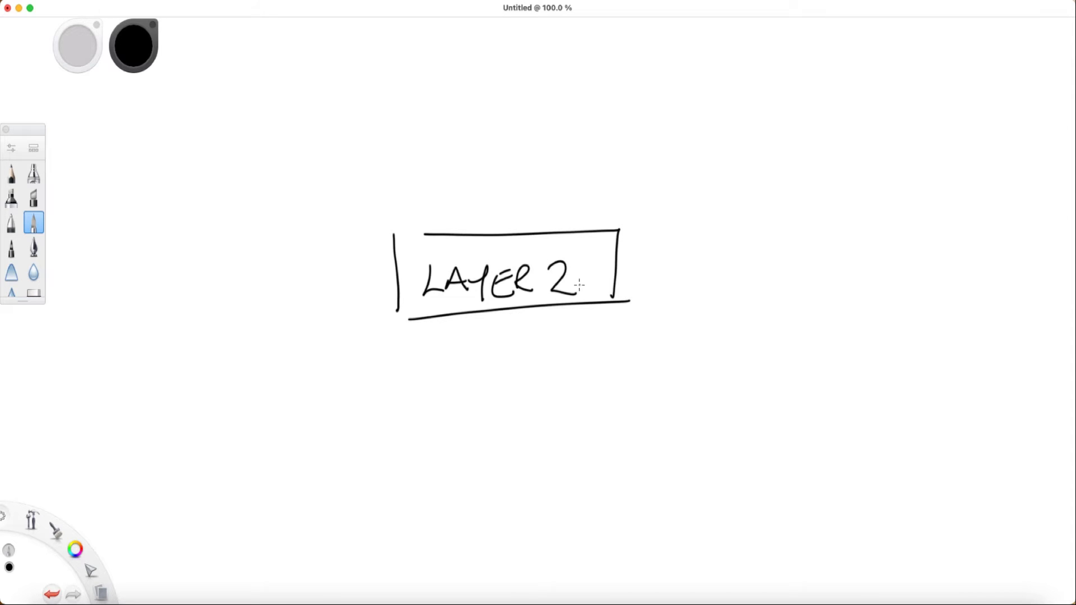
Step: In red, draw circled nodes A, B, C and D around the box
click(76, 552)
click(55, 529)
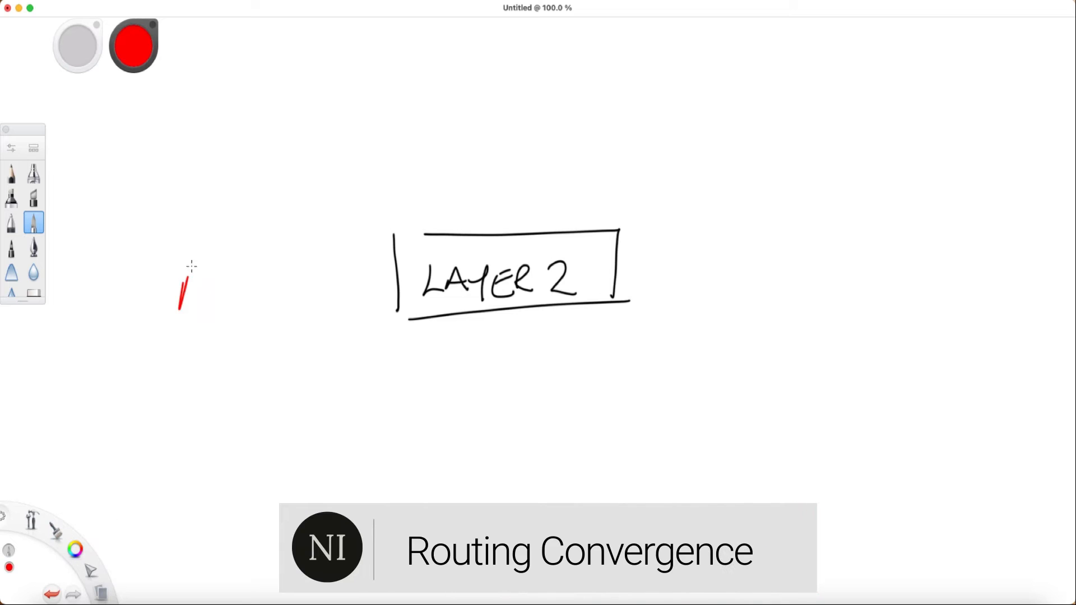
drag(183, 278, 202, 308)
drag(211, 269, 148, 286)
drag(480, 77, 481, 112)
mouse_move(475, 78)
mouse_down()
mouse_move(500, 80)
mouse_move(488, 110)
mouse_up()
drag(505, 67, 470, 118)
mouse_move(788, 252)
mouse_down()
mouse_move(782, 286)
mouse_move(740, 294)
mouse_up()
drag(493, 440, 505, 479)
drag(505, 434, 454, 479)
Step: In black, connect each node to the box and mark port circles on its edges
click(76, 552)
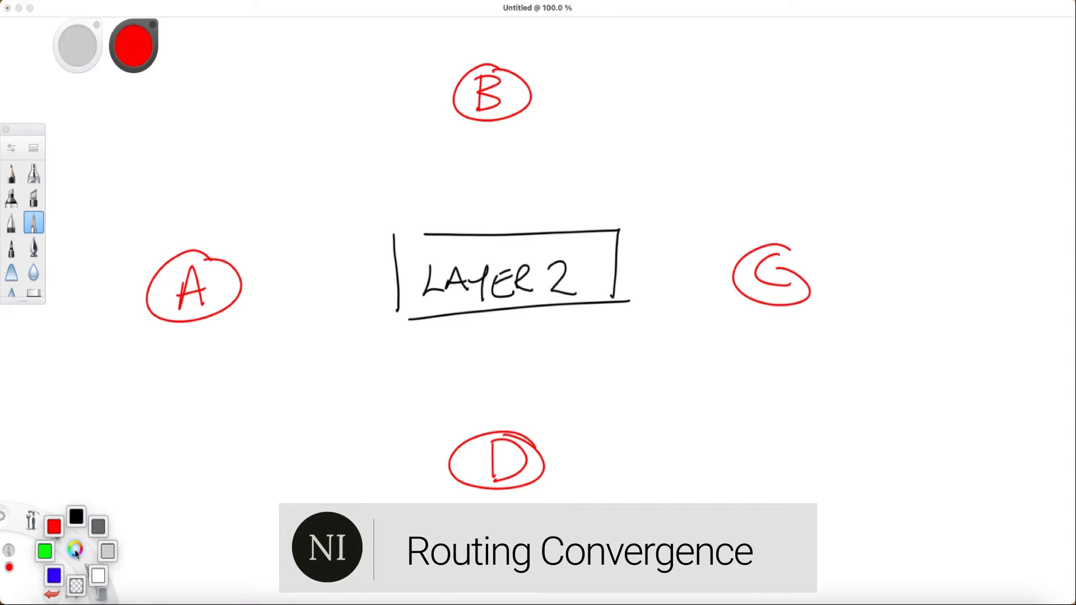
click(56, 528)
drag(492, 149, 496, 248)
drag(243, 289, 395, 289)
drag(396, 281, 399, 300)
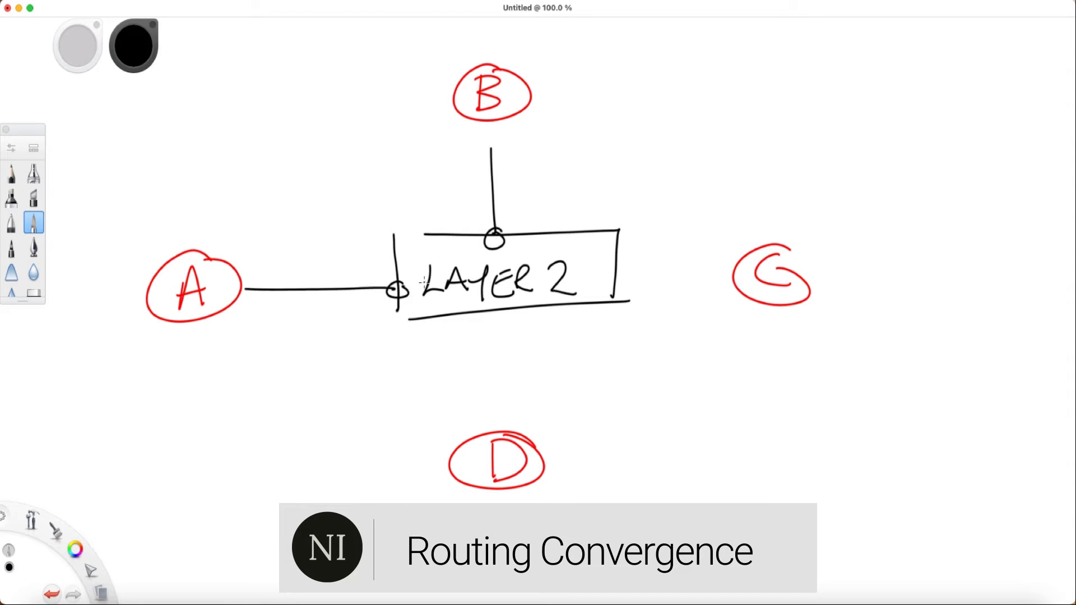
drag(614, 281, 734, 278)
drag(614, 273, 618, 292)
drag(493, 344, 494, 429)
drag(493, 309, 496, 329)
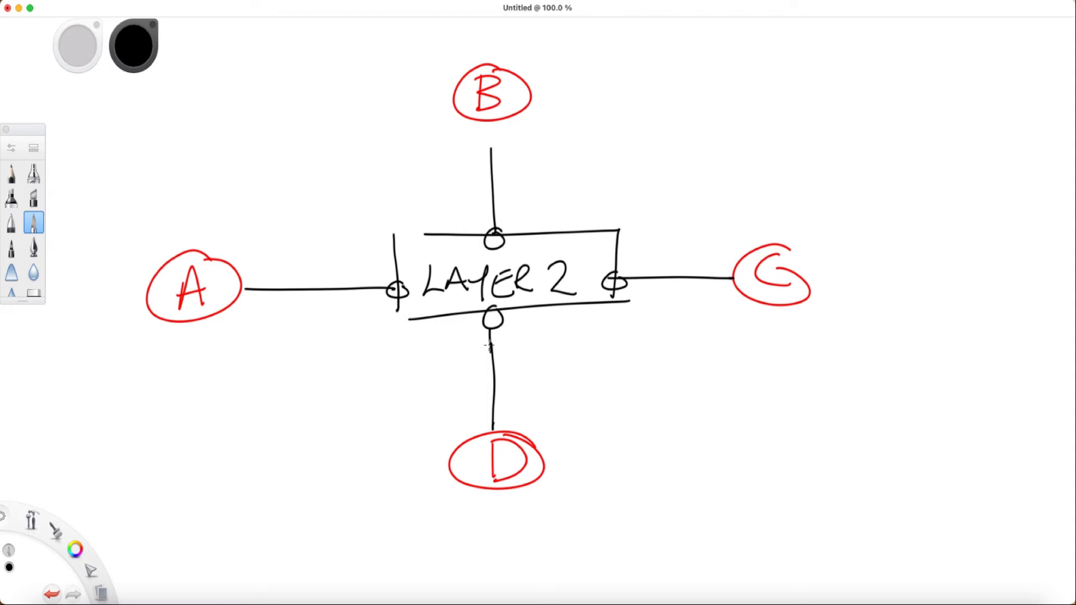
click(77, 550)
Step: In blue, draw a brace with underlined items 1 MAC and 2 VLAN beside the diagram
click(64, 578)
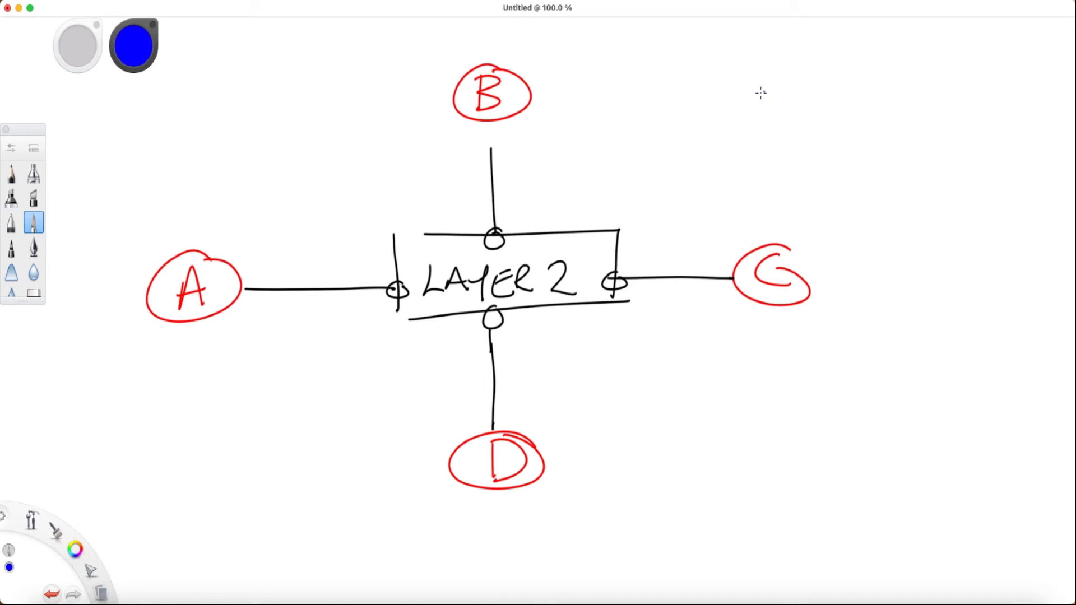
mouse_move(747, 83)
mouse_down()
mouse_move(786, 80)
mouse_move(851, 305)
mouse_move(829, 442)
mouse_move(743, 515)
mouse_up()
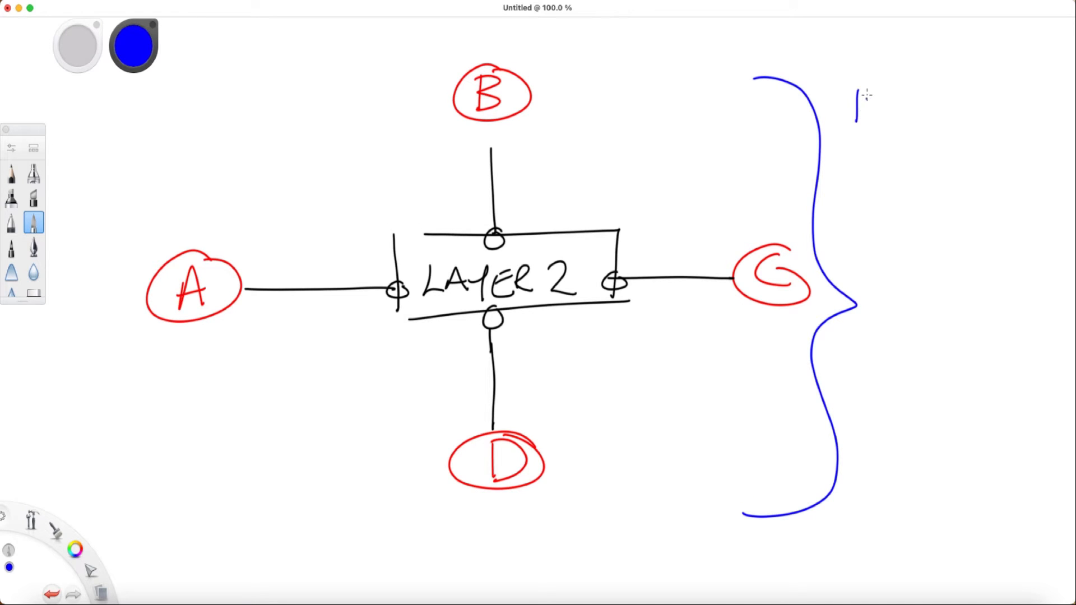
drag(857, 93, 857, 126)
drag(856, 85, 842, 133)
mouse_move(900, 101)
mouse_down()
mouse_move(901, 132)
mouse_move(963, 128)
mouse_move(968, 119)
mouse_move(998, 132)
mouse_up()
drag(888, 165, 997, 168)
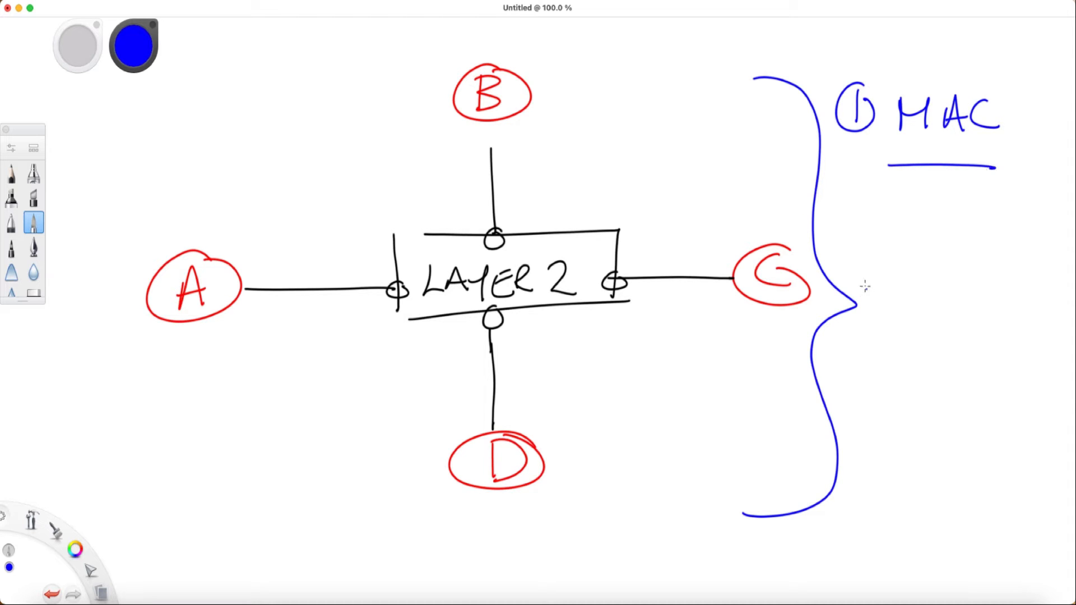
mouse_move(845, 360)
mouse_down()
mouse_move(865, 384)
mouse_move(834, 387)
mouse_up()
mouse_move(898, 353)
mouse_down()
mouse_move(905, 385)
mouse_move(917, 357)
mouse_up()
mouse_move(927, 359)
mouse_down()
mouse_move(925, 391)
mouse_move(948, 383)
mouse_move(958, 362)
mouse_up()
mouse_move(958, 362)
mouse_down()
mouse_move(972, 389)
mouse_move(975, 373)
mouse_up()
mouse_move(974, 361)
mouse_down()
mouse_move(977, 390)
mouse_move(1002, 361)
mouse_up()
drag(895, 418, 1011, 421)
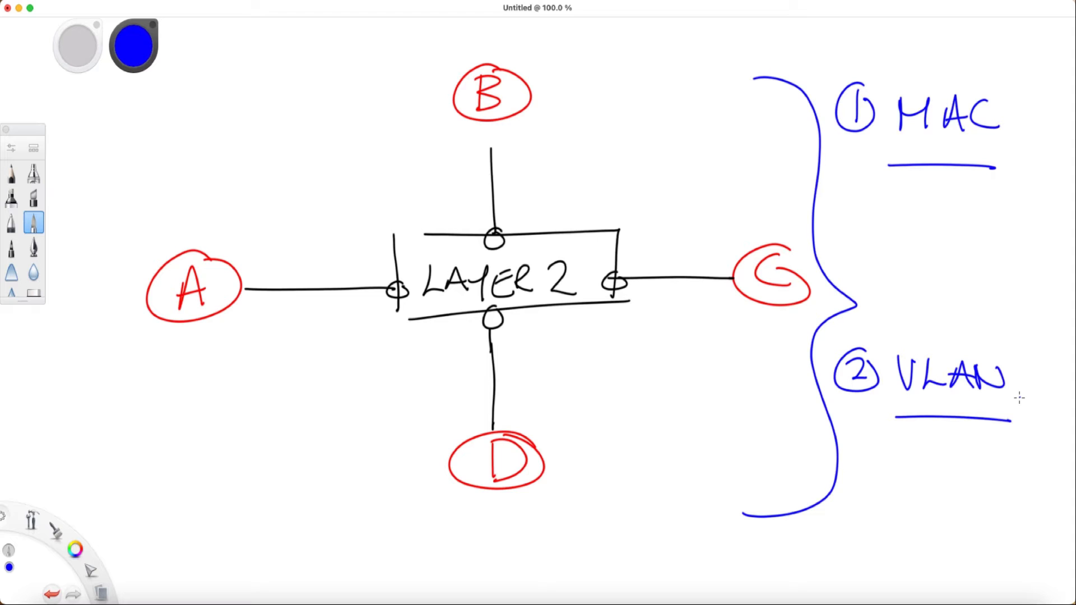
Step: In dark grey, draw a curved arrow from D to A labelled PING
click(75, 548)
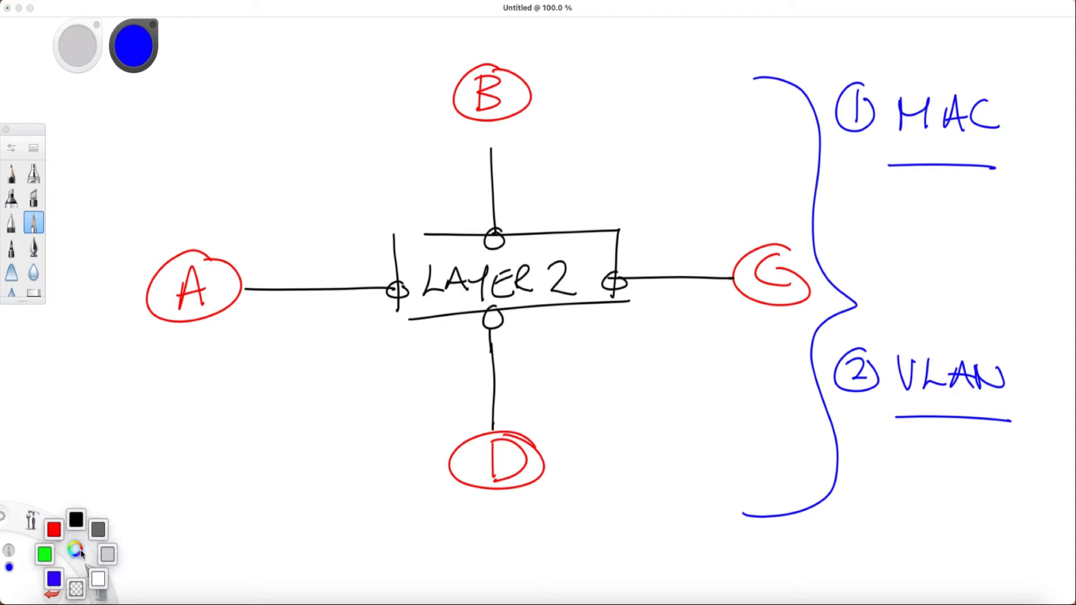
click(99, 528)
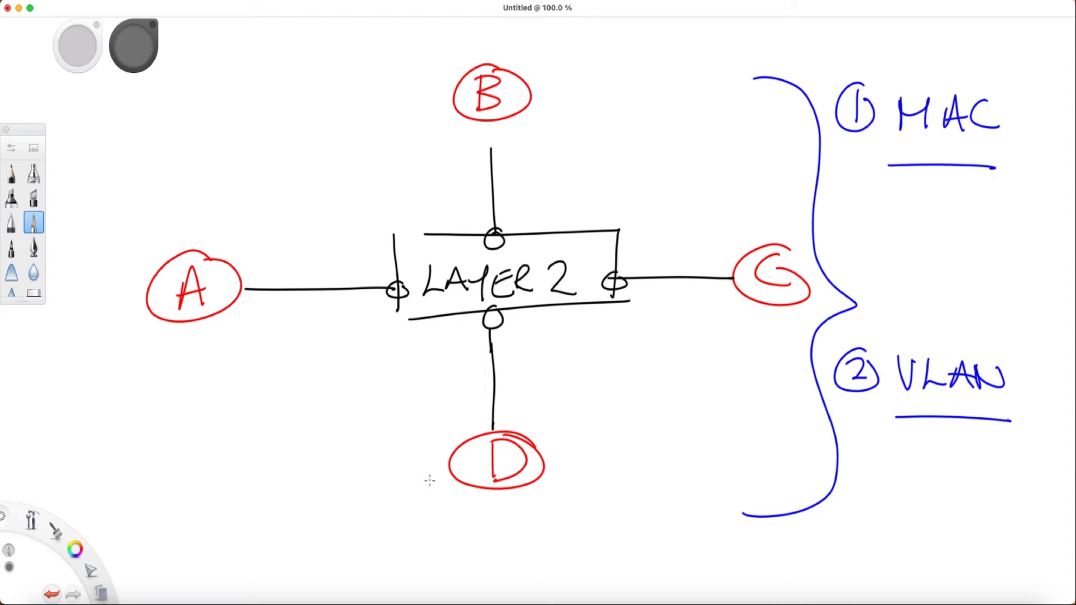
mouse_move(430, 481)
mouse_down()
mouse_move(220, 360)
mouse_move(251, 361)
mouse_move(242, 383)
mouse_move(236, 375)
mouse_move(294, 419)
mouse_move(313, 398)
mouse_up()
mouse_move(326, 397)
mouse_down()
mouse_move(329, 423)
mouse_move(361, 395)
mouse_up()
mouse_move(379, 387)
mouse_down()
mouse_move(384, 416)
mouse_move(412, 402)
mouse_up()
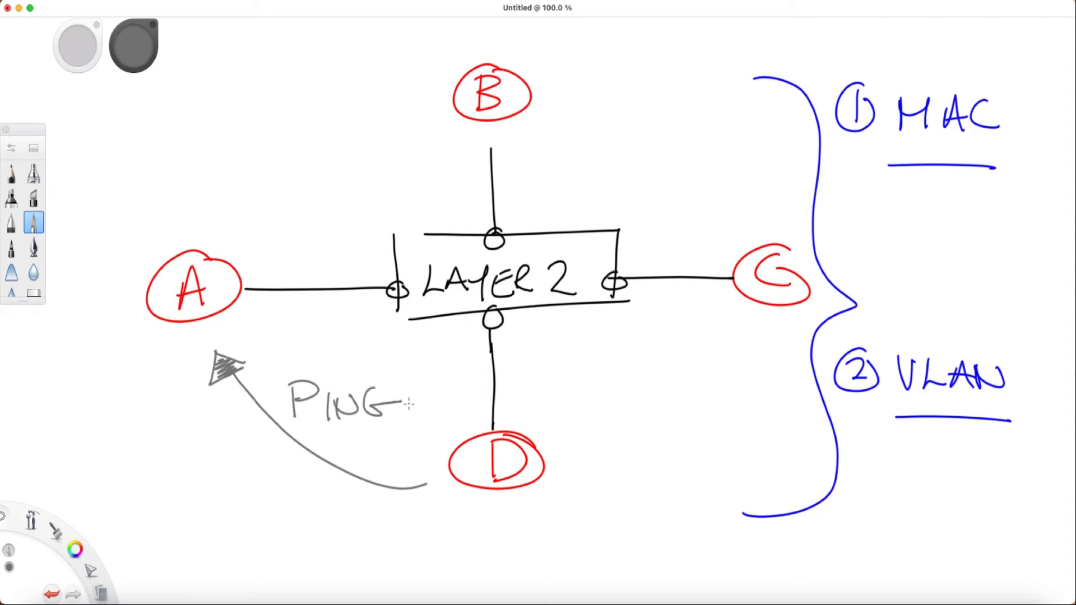
Step: In red, circle the LAYER 2 box and mark an asterisk above-right of it
click(10, 566)
click(56, 538)
drag(585, 178, 572, 192)
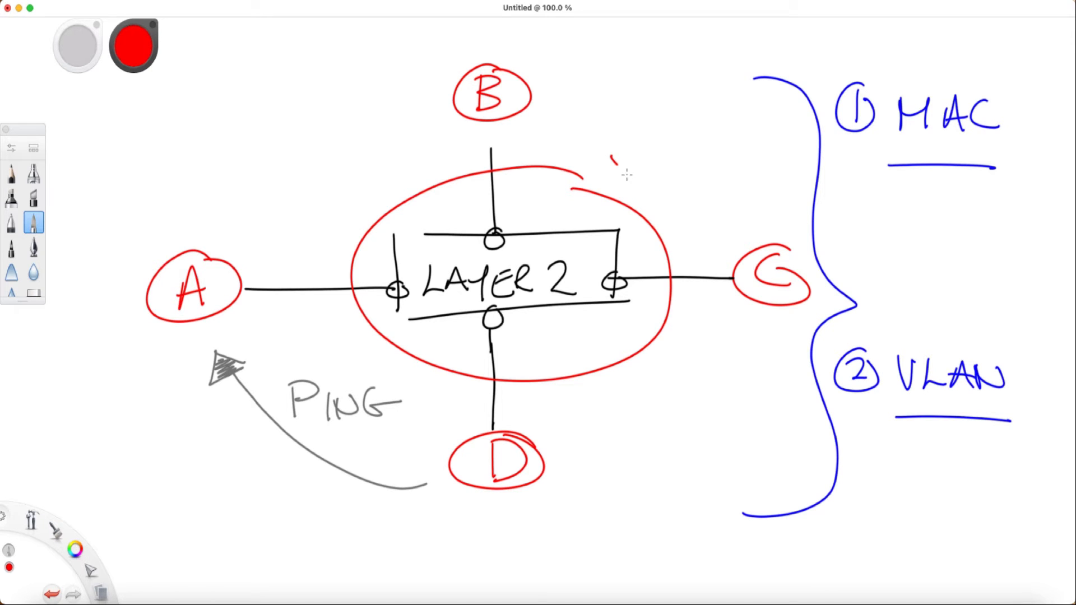
drag(614, 160, 638, 183)
drag(637, 160, 615, 183)
drag(610, 172, 646, 168)
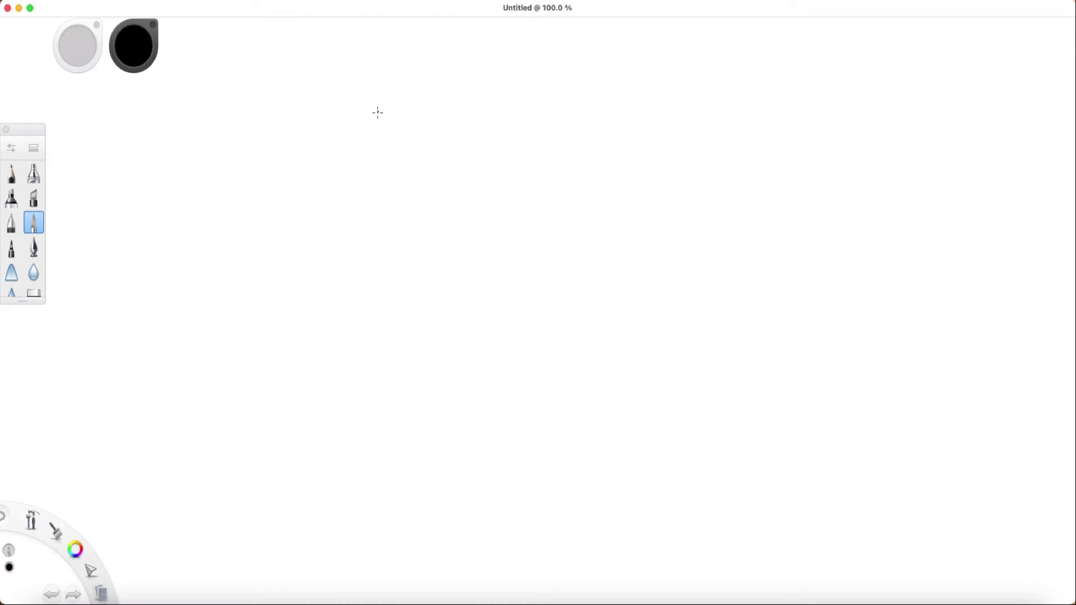
Step: On a fresh canvas, draw a new box labelled LAYER 2
drag(376, 110, 380, 180)
drag(376, 185, 592, 189)
drag(403, 105, 599, 176)
mouse_move(408, 128)
mouse_down()
mouse_move(425, 160)
mouse_move(563, 156)
mouse_up()
Step: In red, draw circled A labelled VLAN10 and circled B labelled VLAN20
click(74, 548)
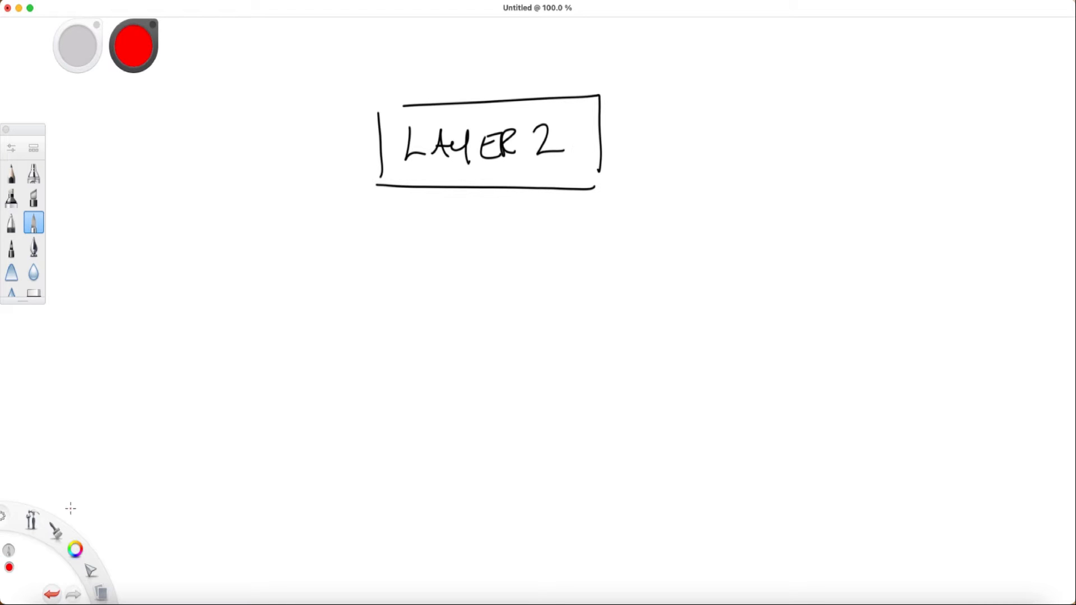
drag(162, 136, 190, 165)
drag(187, 122, 190, 126)
mouse_move(852, 111)
mouse_down()
mouse_move(871, 147)
mouse_move(877, 107)
mouse_up()
mouse_move(139, 200)
mouse_down()
mouse_move(199, 226)
mouse_move(268, 221)
mouse_move(280, 202)
mouse_up()
mouse_move(824, 169)
mouse_down()
mouse_move(847, 204)
mouse_move(882, 200)
mouse_up()
drag(883, 176, 915, 198)
drag(922, 177, 944, 198)
drag(958, 175, 956, 186)
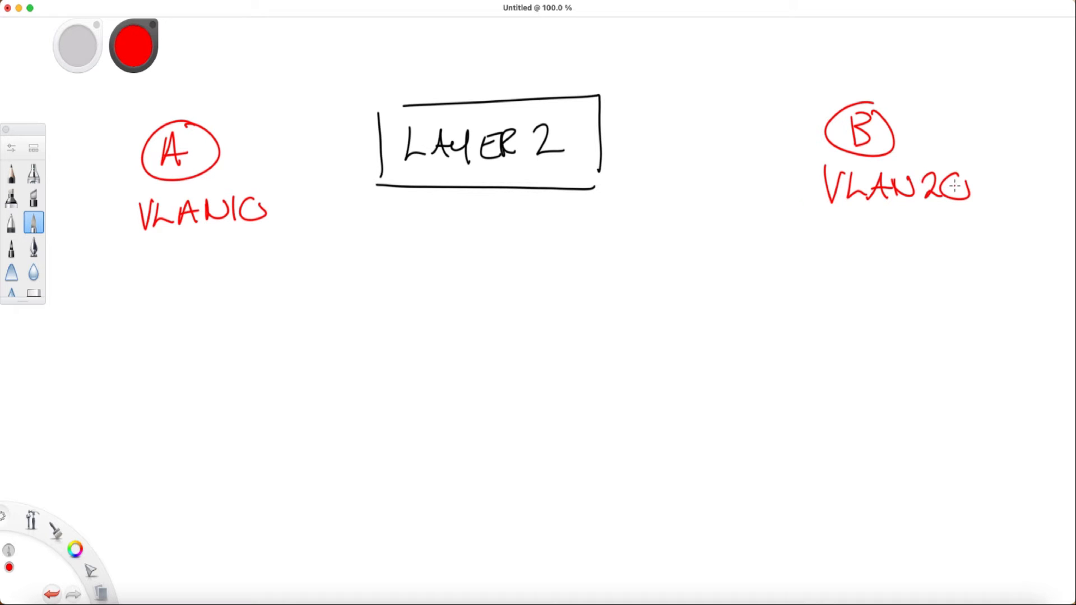
Step: In black, link A and B to the LAYER 2 box with a port dot
click(74, 548)
drag(256, 150, 387, 146)
drag(377, 145, 384, 158)
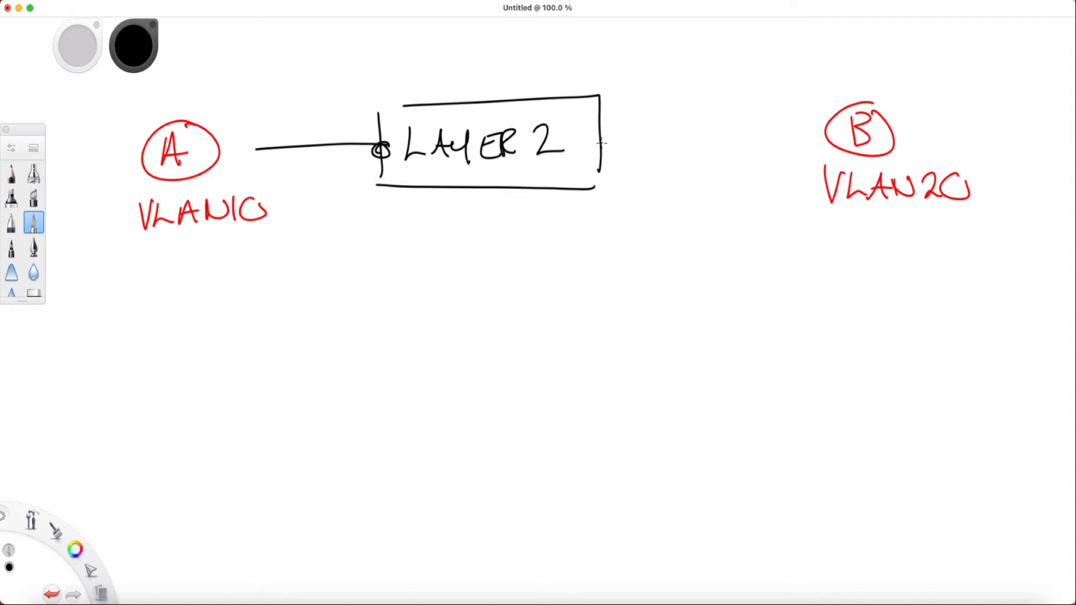
mouse_move(602, 142)
mouse_down()
mouse_move(826, 142)
mouse_move(615, 145)
mouse_up()
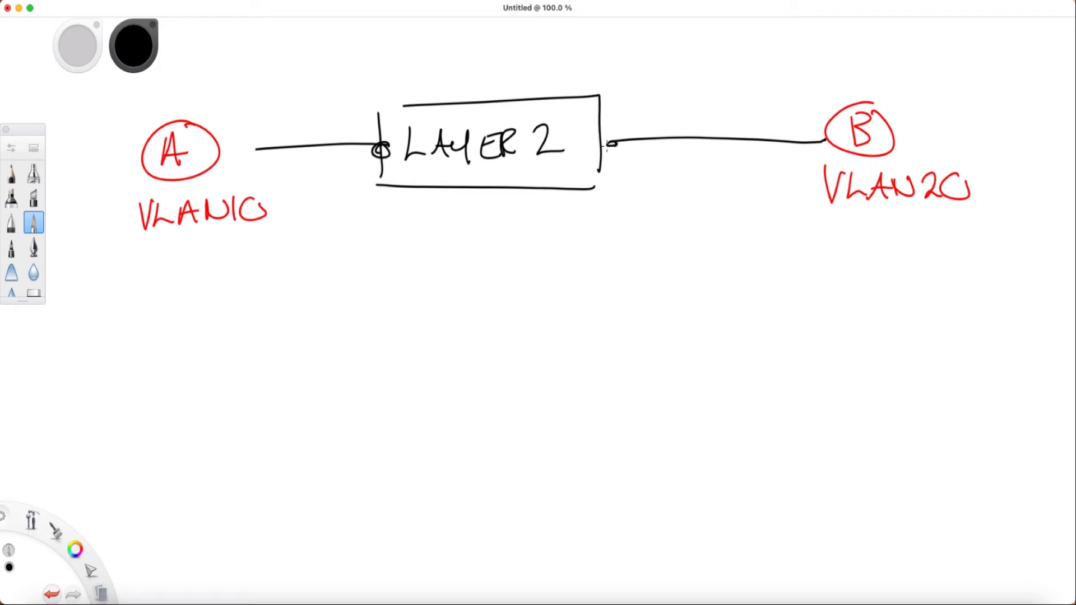
Step: Draw a grey arrow from VLAN10 to VLAN20, a down arrow, and a Router cloud below
click(74, 548)
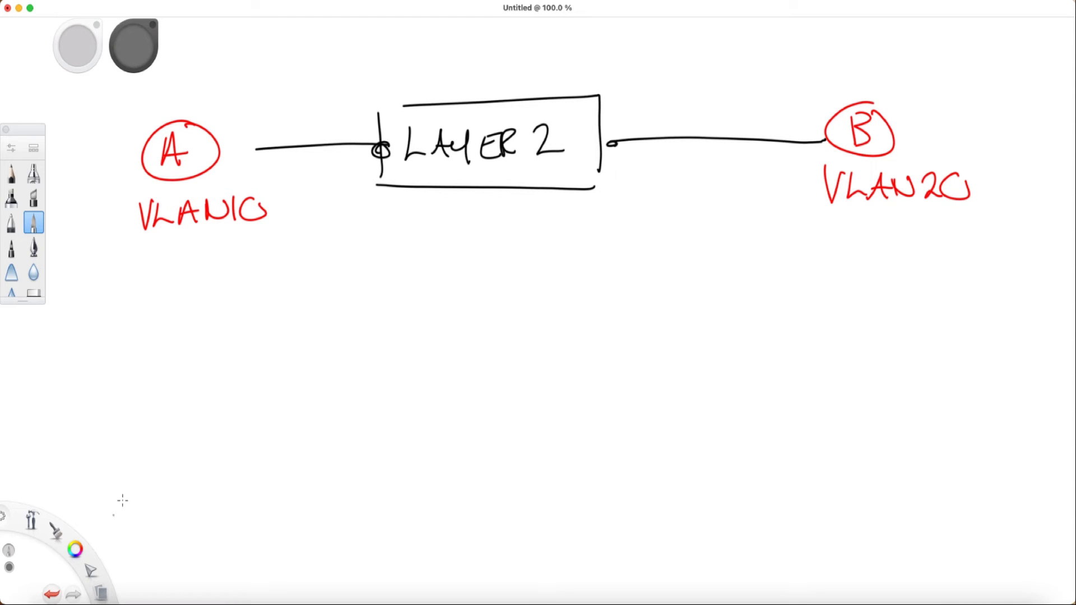
mouse_move(261, 244)
mouse_down()
mouse_move(808, 244)
mouse_move(811, 258)
mouse_up()
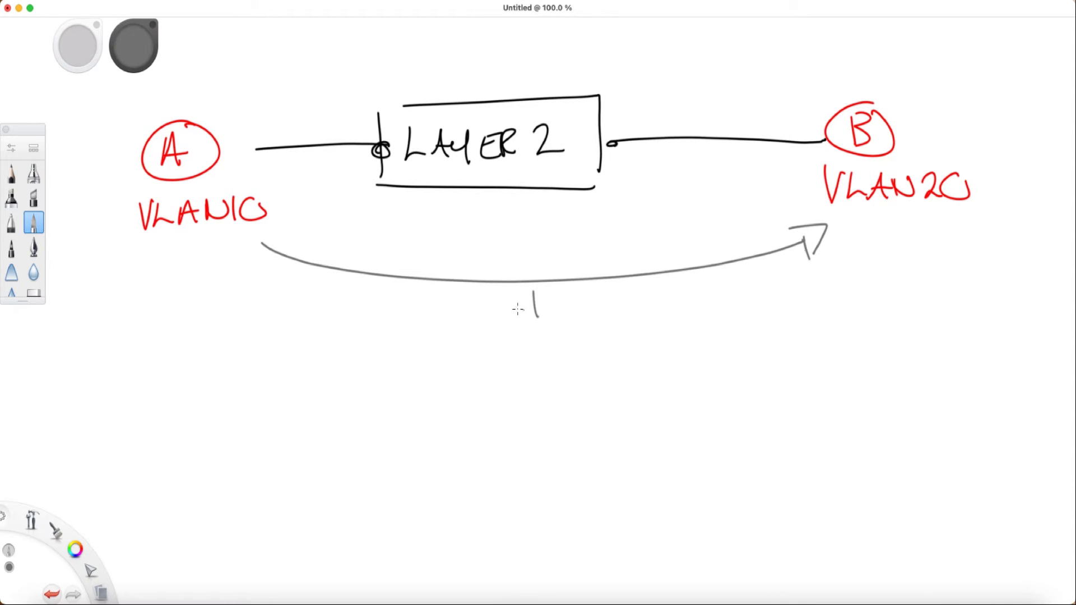
drag(534, 291, 535, 320)
drag(514, 306, 552, 340)
click(93, 538)
mouse_move(437, 370)
mouse_down()
mouse_move(488, 463)
mouse_move(446, 362)
mouse_up()
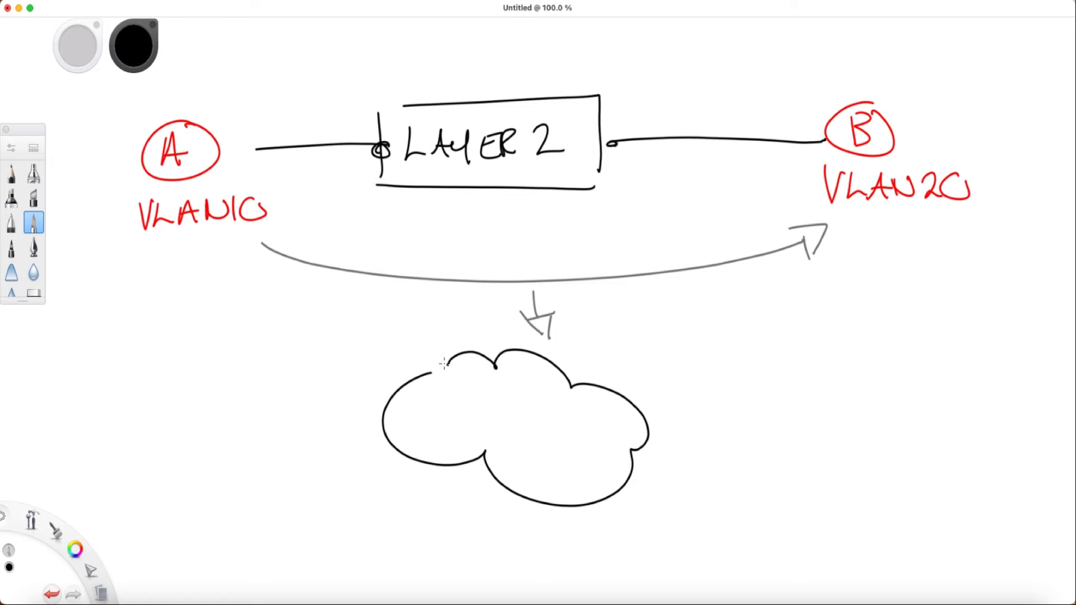
mouse_move(467, 413)
mouse_down()
mouse_move(488, 438)
mouse_move(580, 430)
mouse_up()
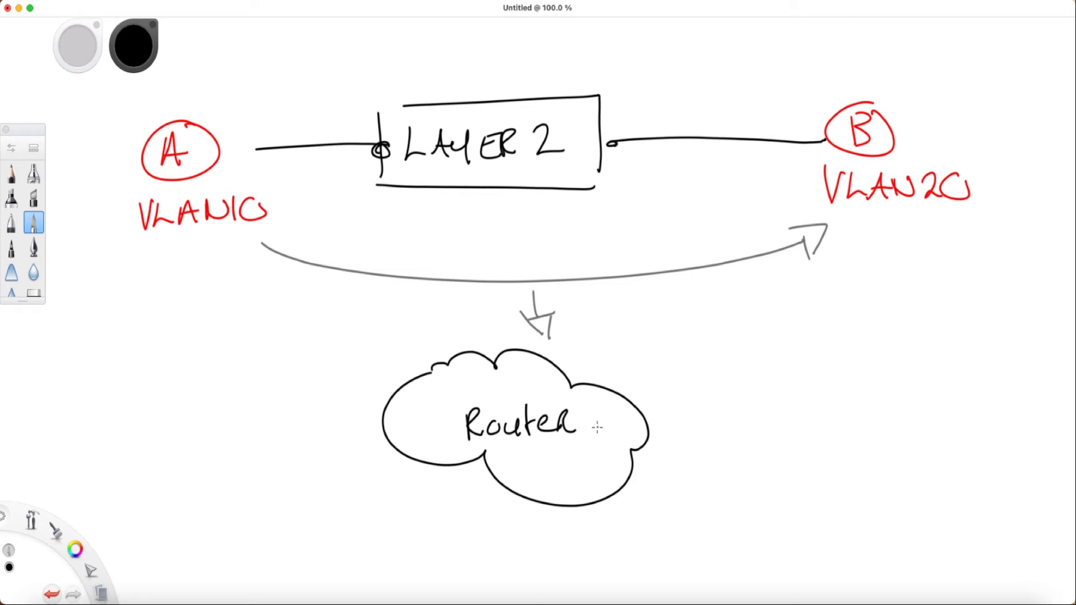
Step: In blue, add arrows labelled MAC from the box and IP from the Router cloud, double-underlined
click(74, 551)
click(51, 580)
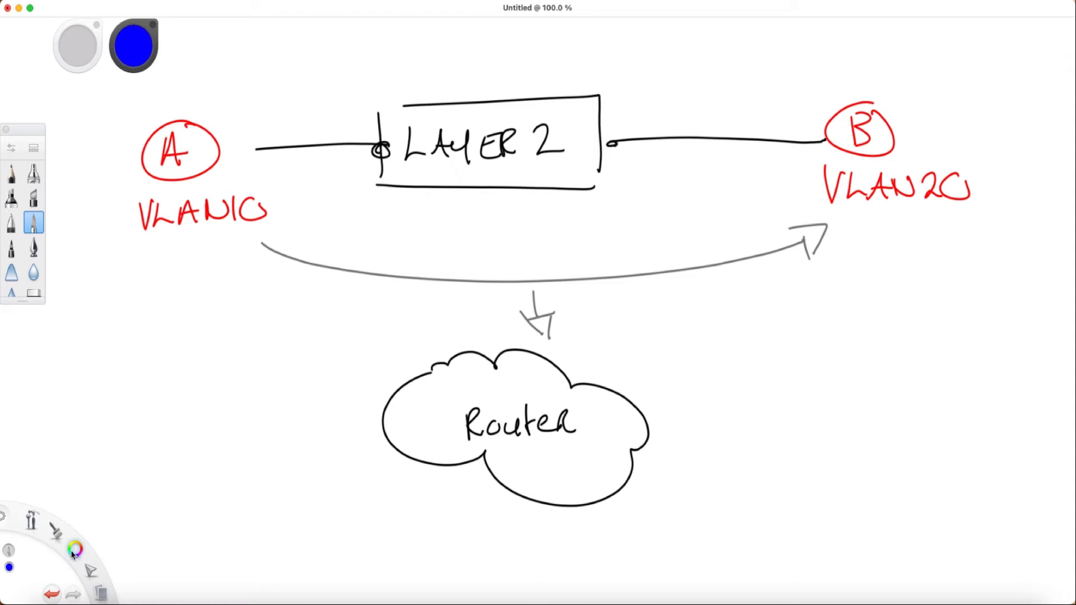
mouse_move(596, 88)
mouse_down()
mouse_move(695, 62)
mouse_move(698, 79)
mouse_up()
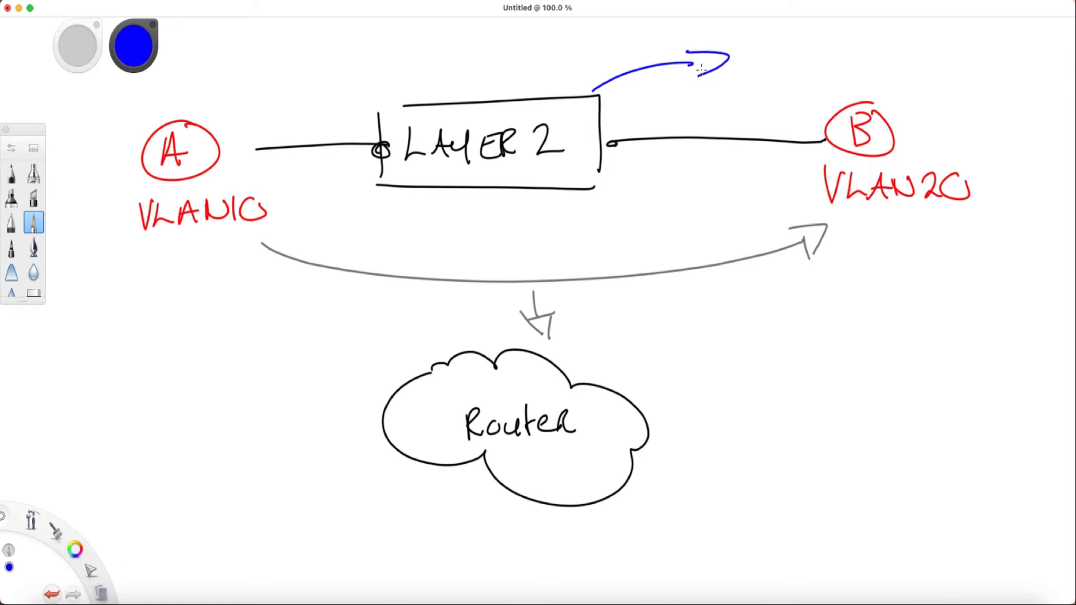
mouse_move(747, 49)
mouse_down()
mouse_move(778, 68)
mouse_move(836, 72)
mouse_up()
mouse_move(750, 90)
mouse_down()
mouse_move(822, 88)
mouse_move(821, 104)
mouse_up()
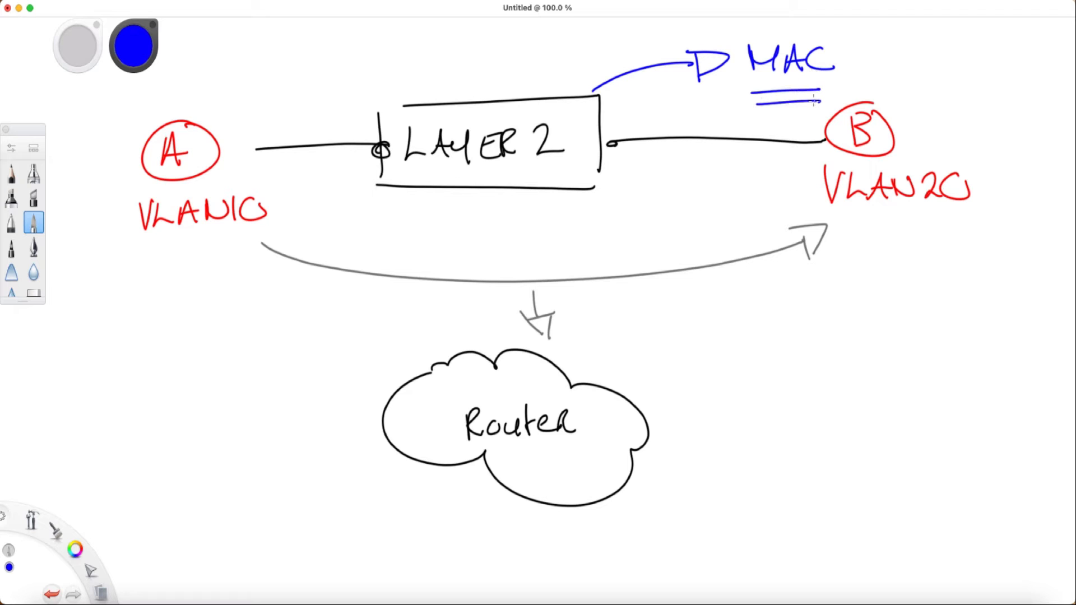
mouse_move(649, 429)
mouse_down()
mouse_move(730, 425)
mouse_move(736, 440)
mouse_up()
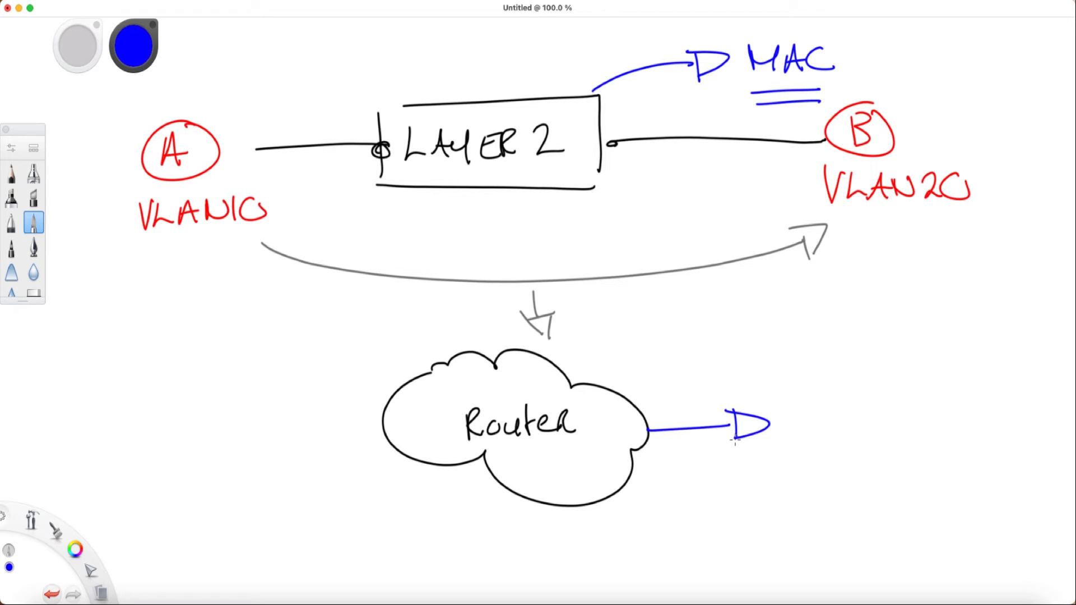
mouse_move(799, 401)
mouse_down()
mouse_move(800, 432)
mouse_move(815, 398)
mouse_up()
drag(812, 399, 838, 444)
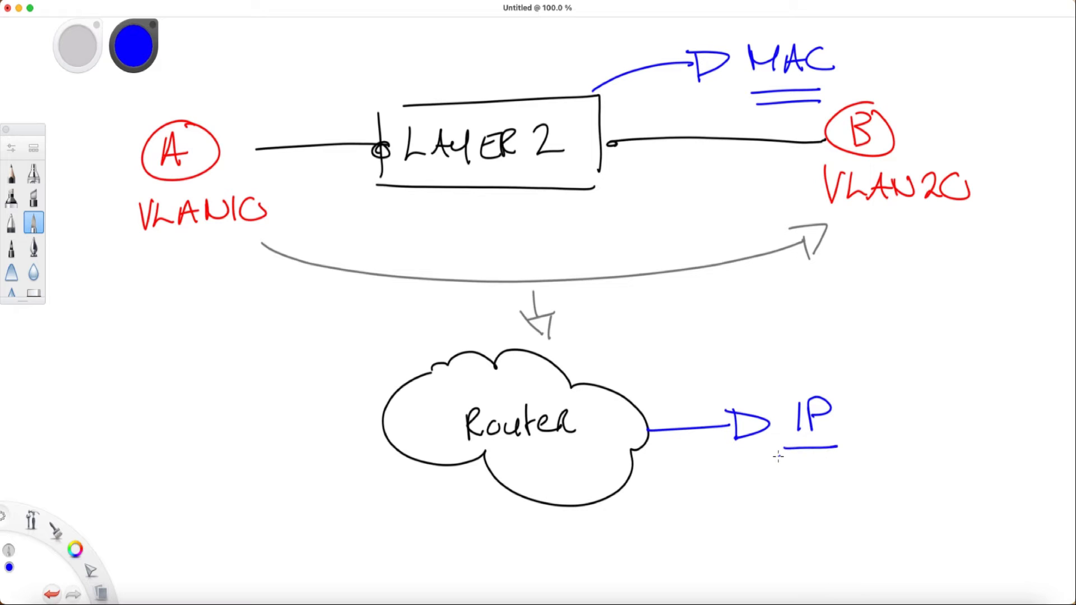
drag(773, 458, 845, 454)
Step: Draw a Router cloud with a curve leading up to the right
mouse_move(251, 178)
mouse_down()
mouse_move(177, 295)
mouse_move(421, 210)
mouse_move(239, 180)
mouse_up()
drag(232, 239, 234, 283)
mouse_move(231, 253)
mouse_down()
mouse_move(266, 278)
mouse_move(291, 278)
mouse_up()
mouse_move(296, 236)
mouse_down()
mouse_move(314, 275)
mouse_move(330, 274)
mouse_up()
drag(330, 269, 348, 252)
mouse_move(387, 198)
mouse_down()
mouse_move(632, 103)
mouse_move(643, 121)
mouse_up()
Step: Draw three stacked table-row boxes at the end of the curve
drag(658, 124, 761, 116)
drag(674, 77, 753, 118)
mouse_move(645, 159)
mouse_down()
mouse_move(757, 156)
mouse_move(683, 210)
mouse_up()
drag(682, 210, 756, 177)
mouse_move(645, 242)
mouse_down()
mouse_move(755, 239)
mouse_move(641, 283)
mouse_up()
drag(651, 287, 751, 285)
drag(756, 247, 756, 293)
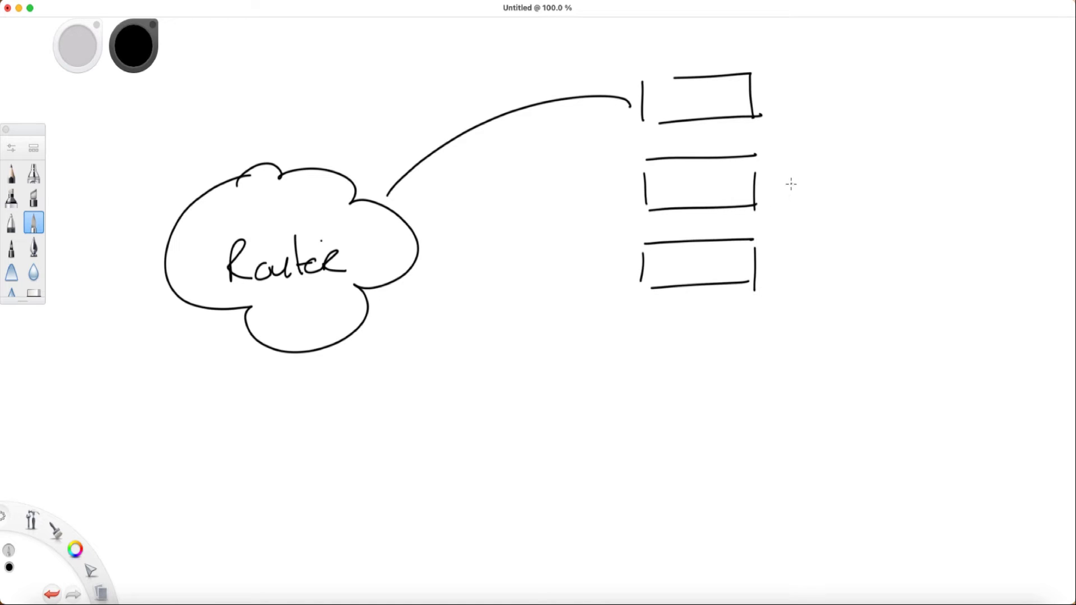
Step: Label each of the three rows Dest
mouse_move(789, 80)
mouse_down()
mouse_move(806, 109)
mouse_move(851, 94)
mouse_up()
mouse_move(770, 172)
mouse_down()
mouse_move(779, 206)
mouse_move(808, 206)
mouse_up()
drag(807, 189, 839, 191)
mouse_move(772, 252)
mouse_down()
mouse_move(791, 286)
mouse_move(819, 290)
mouse_up()
drag(824, 252, 826, 292)
drag(812, 271, 835, 270)
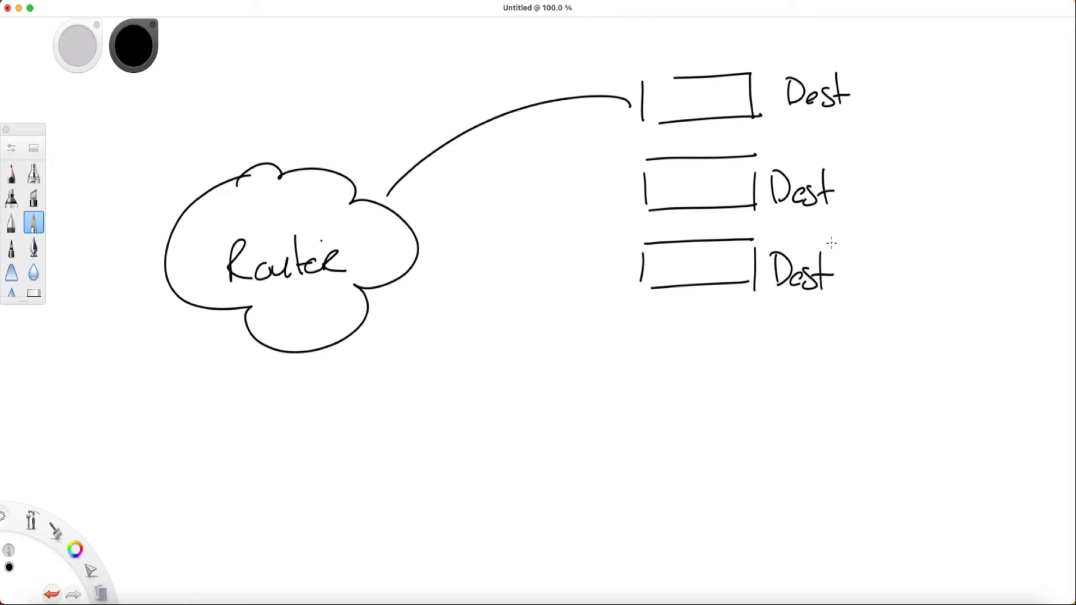
Step: Draw an arrow from the cloud and write Gateway of last Resort below the table
drag(381, 356, 647, 386)
drag(655, 370, 675, 387)
drag(678, 348, 695, 387)
drag(686, 370, 790, 404)
drag(644, 409, 676, 451)
drag(664, 421, 756, 457)
mouse_move(741, 420)
mouse_down()
mouse_move(791, 455)
mouse_move(811, 424)
mouse_up()
click(75, 551)
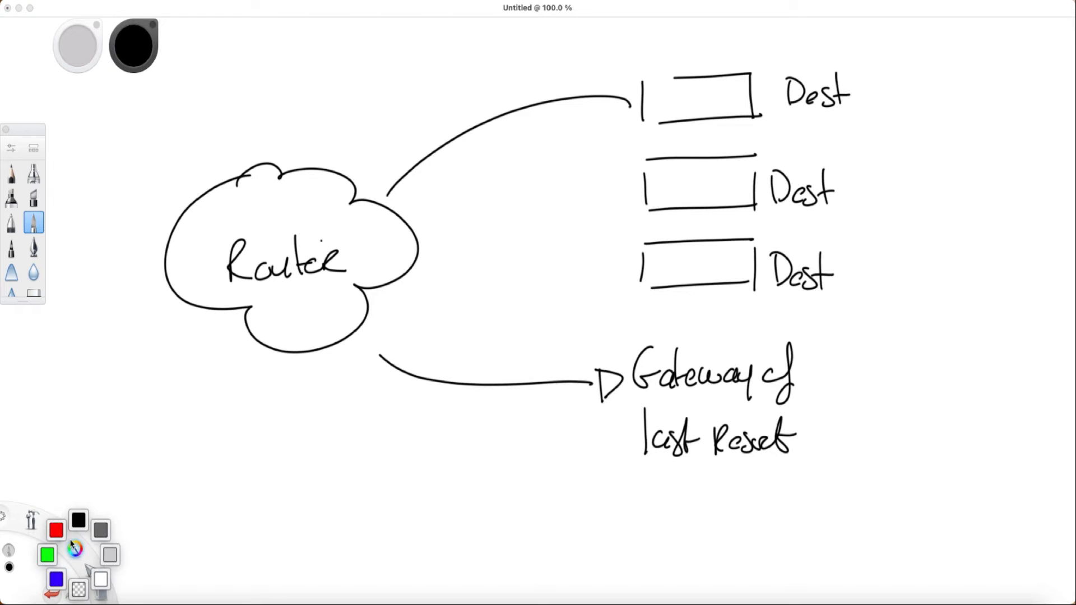
Step: In red, add two small boxes beside each Dest row and a long curved arrow to lower left
click(56, 530)
mouse_move(895, 77)
mouse_down()
mouse_move(893, 112)
mouse_move(959, 117)
mouse_up()
mouse_move(915, 187)
mouse_down()
mouse_move(872, 190)
mouse_move(923, 232)
mouse_up()
mouse_move(917, 274)
mouse_down()
mouse_move(875, 278)
mouse_move(918, 308)
mouse_up()
mouse_move(990, 81)
mouse_down()
mouse_move(1023, 78)
mouse_move(989, 111)
mouse_move(1027, 107)
mouse_up()
drag(1023, 79, 1022, 114)
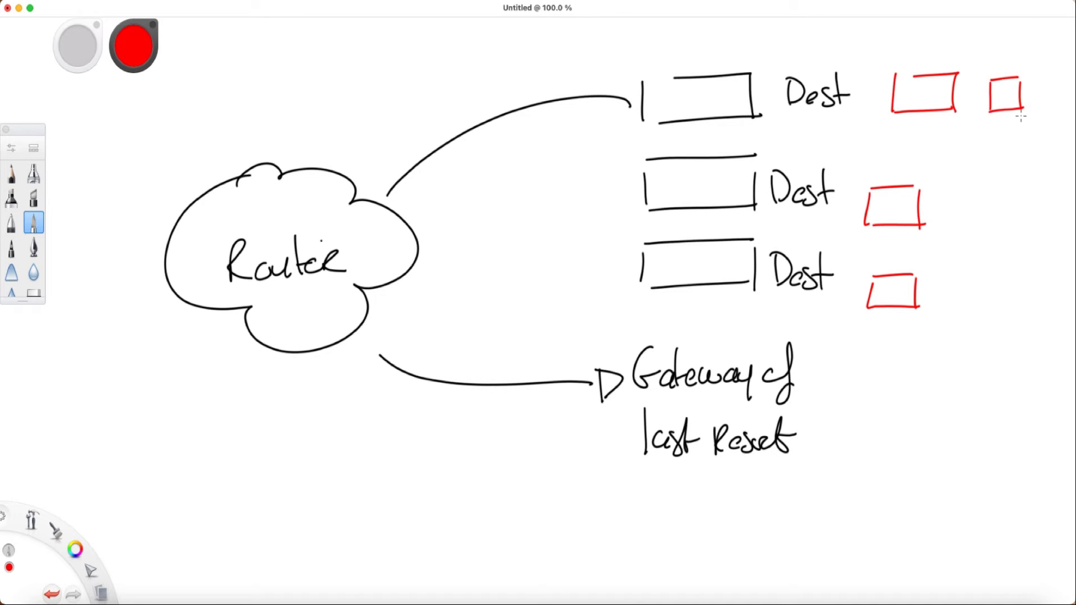
mouse_move(1013, 195)
mouse_down()
mouse_move(963, 199)
mouse_move(965, 234)
mouse_up()
mouse_move(964, 230)
mouse_down()
mouse_move(1013, 230)
mouse_move(1011, 240)
mouse_up()
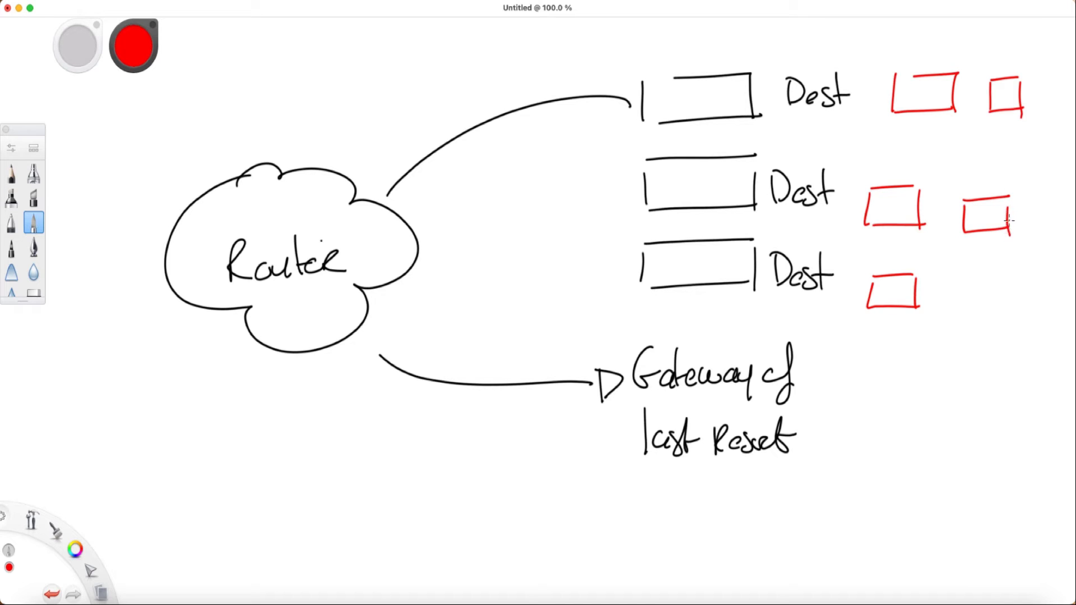
mouse_move(962, 278)
mouse_down()
mouse_move(1007, 275)
mouse_move(959, 318)
mouse_move(1007, 311)
mouse_move(1004, 328)
mouse_up()
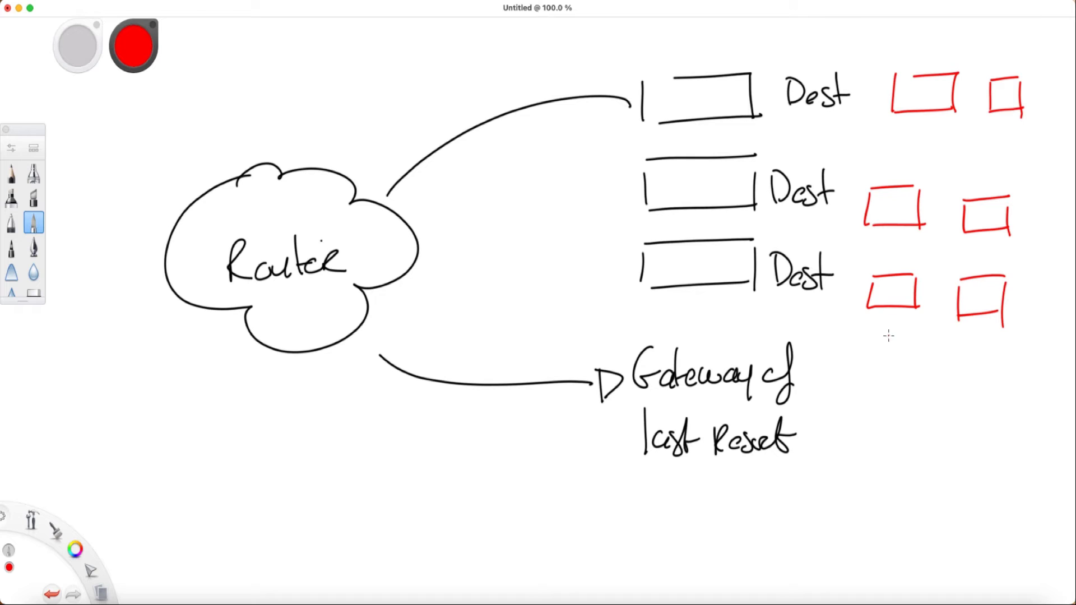
mouse_move(887, 364)
mouse_down()
mouse_move(589, 479)
mouse_move(168, 404)
mouse_move(203, 465)
mouse_move(185, 475)
mouse_move(196, 493)
mouse_up()
mouse_move(197, 493)
mouse_down()
mouse_move(217, 470)
mouse_move(357, 481)
mouse_up()
Step: Write Static and a bulleted Dynamic below it in red
click(340, 459)
drag(238, 546, 285, 559)
mouse_move(279, 543)
mouse_down()
mouse_move(299, 577)
mouse_move(312, 560)
mouse_up()
drag(318, 545, 357, 562)
mouse_move(375, 546)
mouse_down()
mouse_move(376, 558)
mouse_move(392, 460)
mouse_move(361, 465)
mouse_move(389, 473)
mouse_move(372, 452)
mouse_up()
Step: In blue, label the arrow Redistribute and underline it
click(74, 551)
click(61, 572)
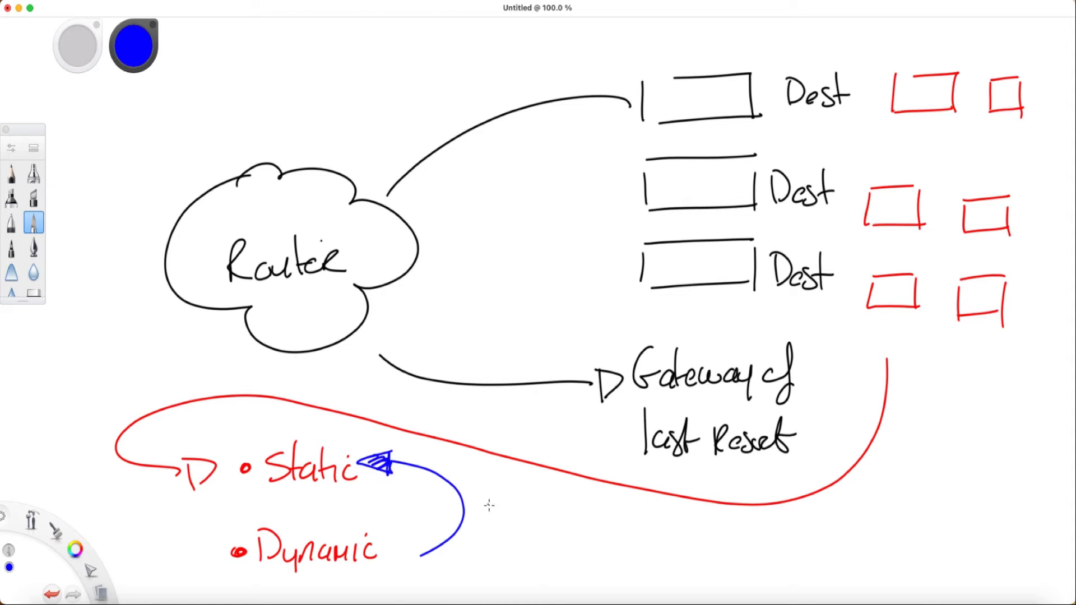
drag(486, 502, 489, 536)
mouse_move(484, 503)
mouse_down()
mouse_move(501, 534)
mouse_move(520, 530)
mouse_up()
mouse_move(538, 487)
mouse_down()
mouse_move(543, 531)
mouse_move(566, 535)
mouse_up()
mouse_move(578, 498)
mouse_down()
mouse_move(580, 532)
mouse_move(622, 533)
mouse_up()
mouse_move(624, 521)
mouse_down()
mouse_move(668, 530)
mouse_move(673, 542)
mouse_up()
drag(509, 548, 679, 563)
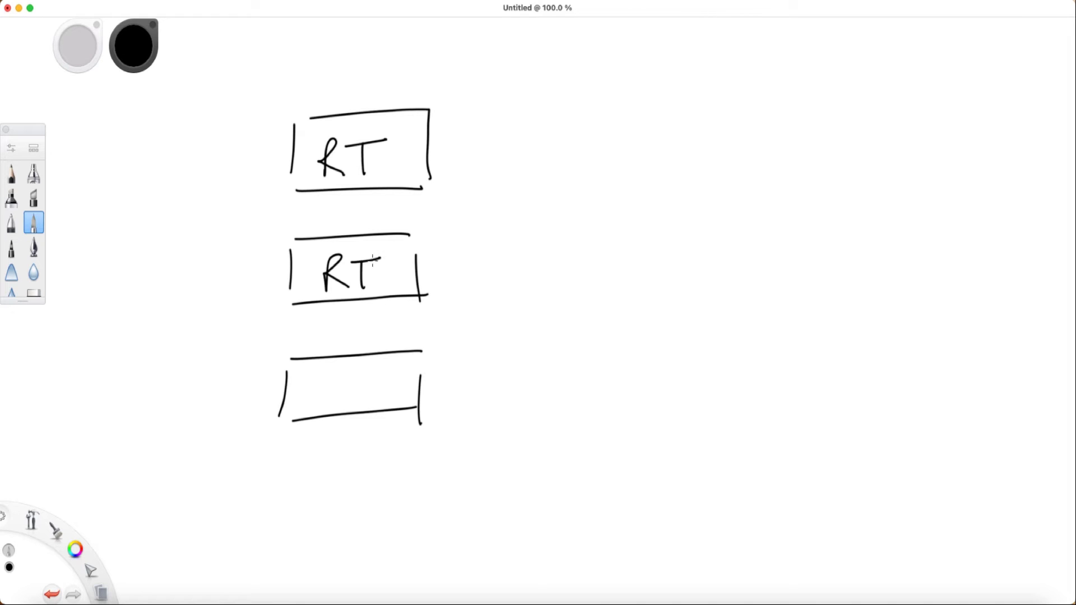
Step: Finish labelling the RT boxes, add the bracing line, and switch the pen colour to blue
mouse_move(321, 378)
mouse_down()
mouse_move(320, 411)
mouse_move(344, 408)
mouse_up()
drag(345, 378, 375, 376)
mouse_move(456, 94)
mouse_down()
mouse_move(479, 100)
mouse_move(530, 269)
mouse_move(521, 421)
mouse_move(472, 462)
mouse_up()
click(78, 550)
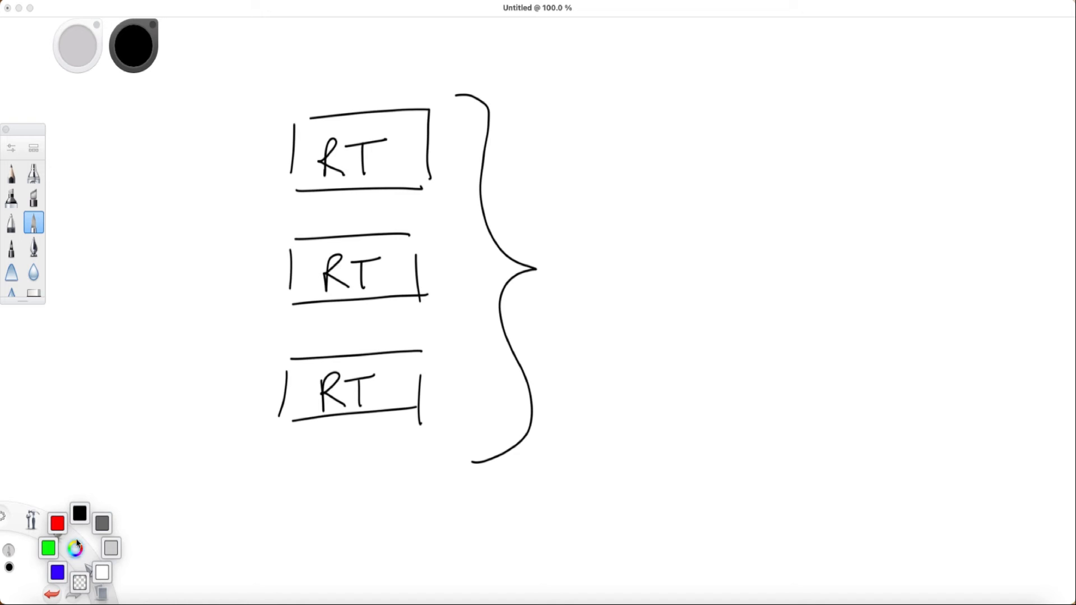
click(56, 574)
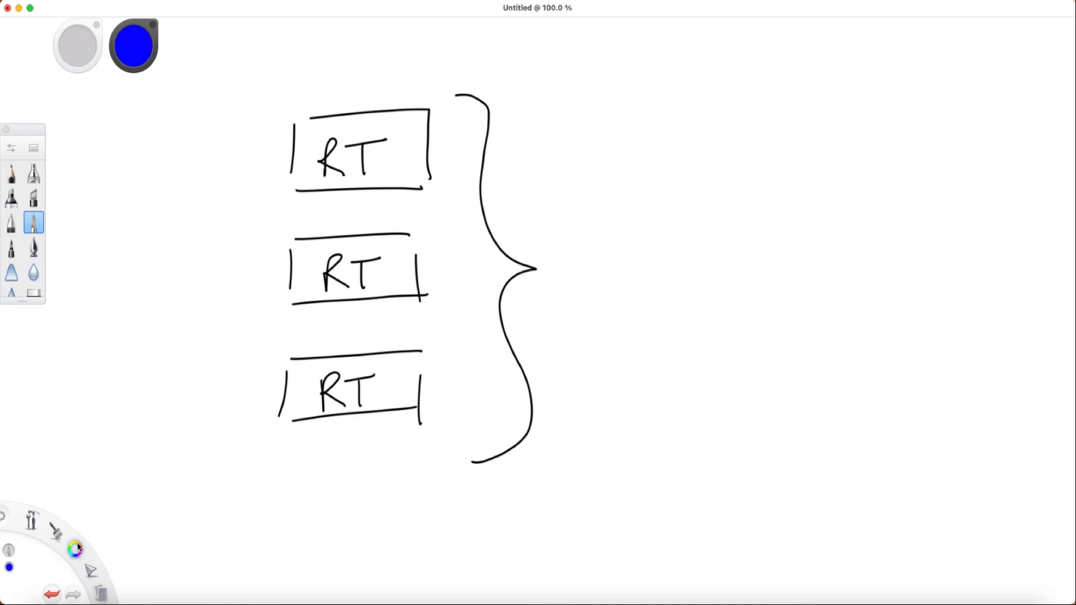
Step: Write a circled 1 with the underlined word Sync at top right
mouse_move(625, 83)
mouse_down()
mouse_move(624, 118)
mouse_move(639, 91)
mouse_up()
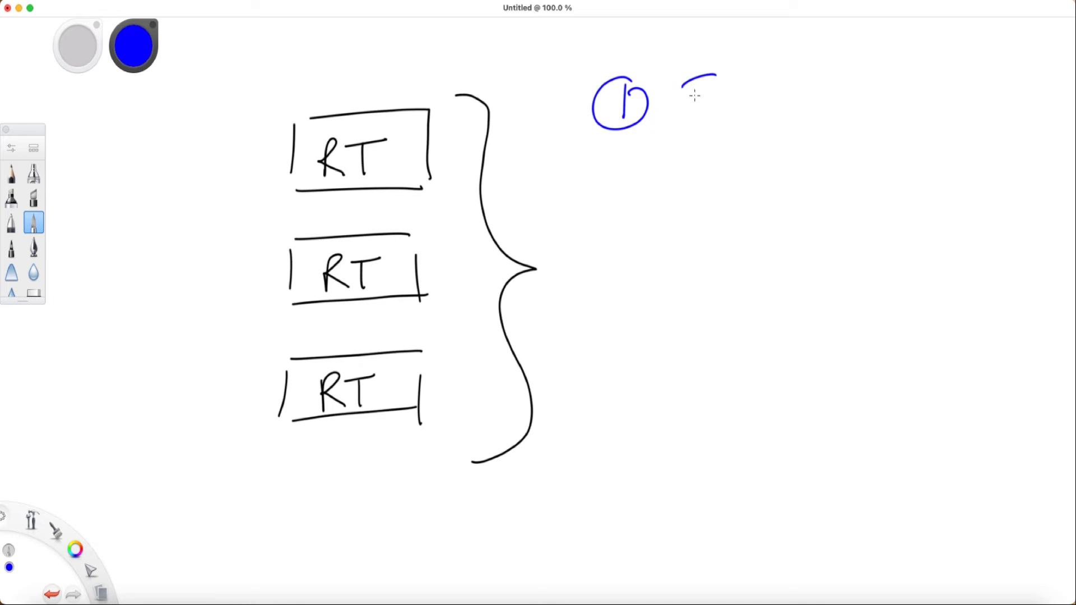
mouse_move(714, 76)
mouse_down()
mouse_move(686, 113)
mouse_move(747, 138)
mouse_up()
drag(756, 96, 783, 114)
drag(809, 88, 821, 120)
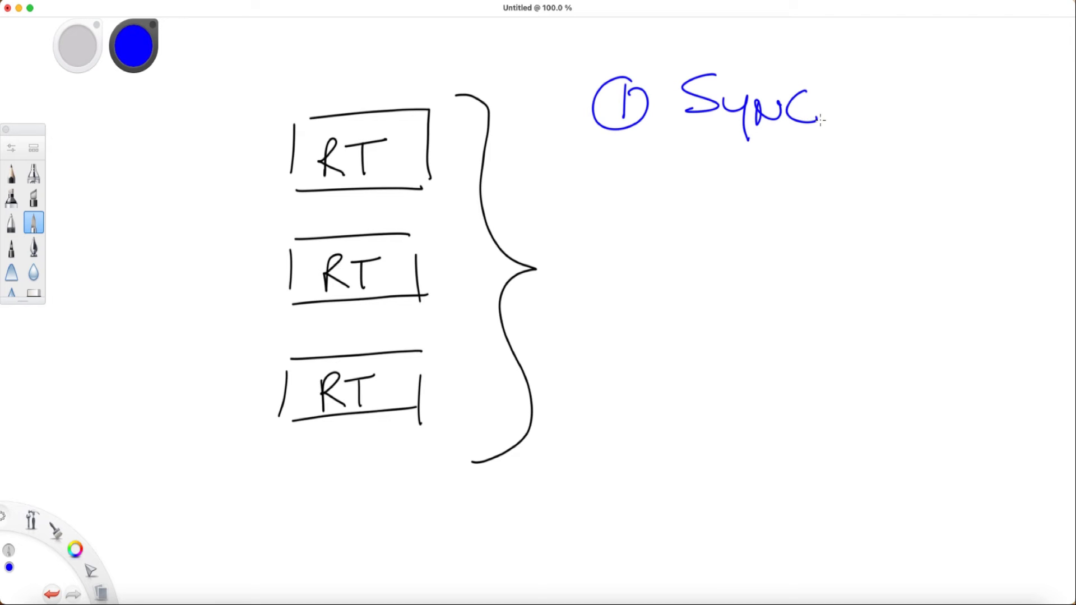
drag(662, 158, 812, 153)
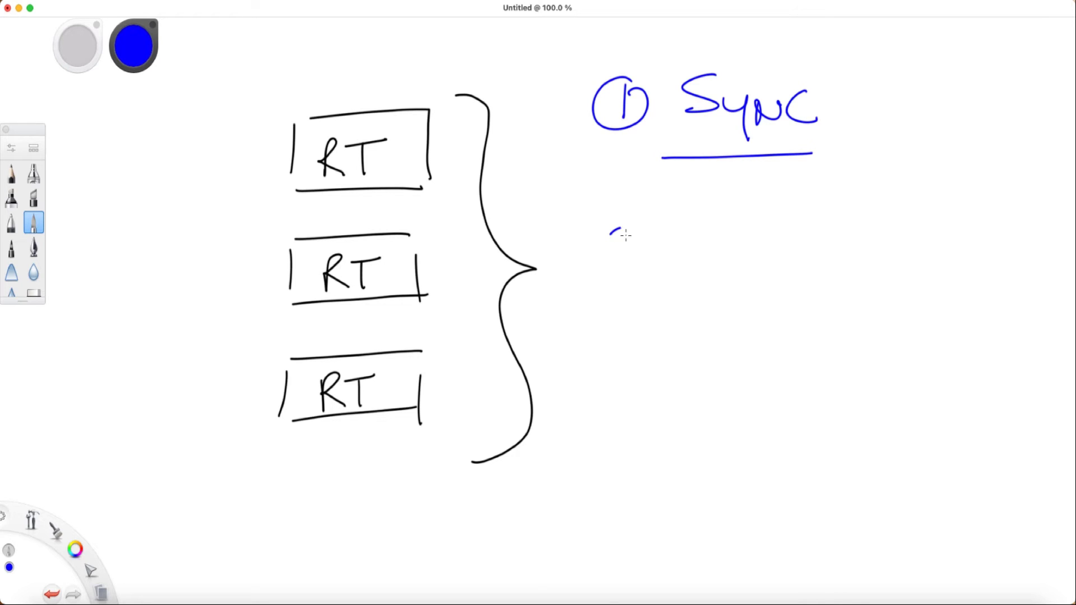
Step: Write a circled 2 with the underlined word Availability below Sync
mouse_move(612, 228)
mouse_down()
mouse_move(627, 261)
mouse_move(673, 220)
mouse_move(683, 261)
mouse_up()
drag(662, 244, 744, 260)
drag(745, 239, 748, 257)
mouse_move(755, 217)
mouse_down()
mouse_move(759, 258)
mouse_move(814, 259)
mouse_up()
mouse_move(828, 215)
mouse_down()
mouse_move(831, 258)
mouse_move(849, 257)
mouse_up()
mouse_move(841, 236)
mouse_down()
mouse_move(854, 236)
mouse_move(870, 269)
mouse_up()
drag(644, 289, 868, 288)
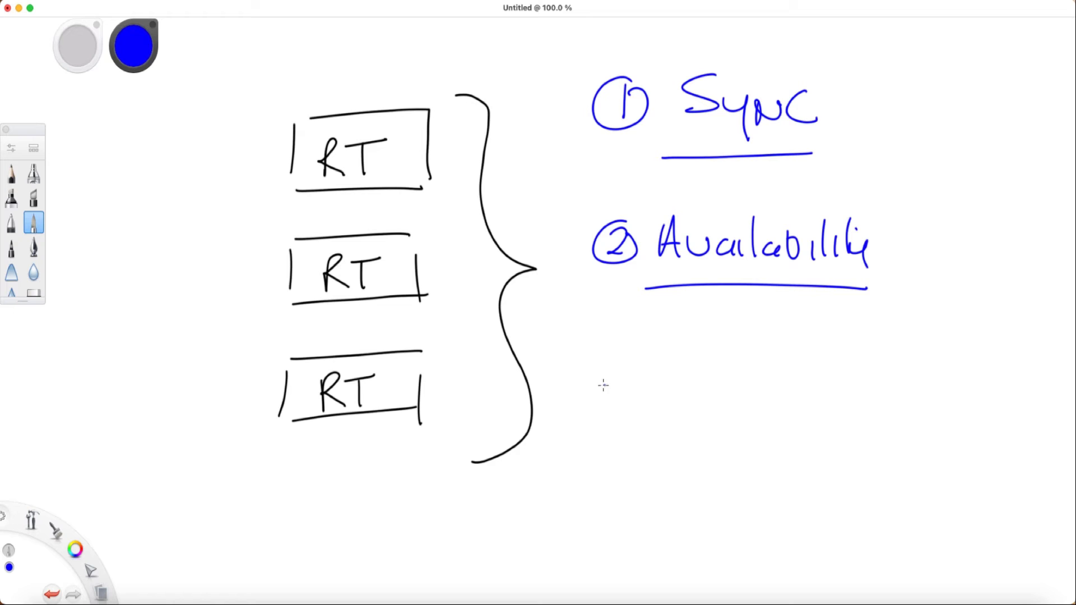
Step: Write a circled 3 with underlined Convergence, then add a blue curved arrow above the RT boxes
mouse_move(599, 379)
mouse_down()
mouse_move(607, 408)
mouse_move(631, 404)
mouse_up()
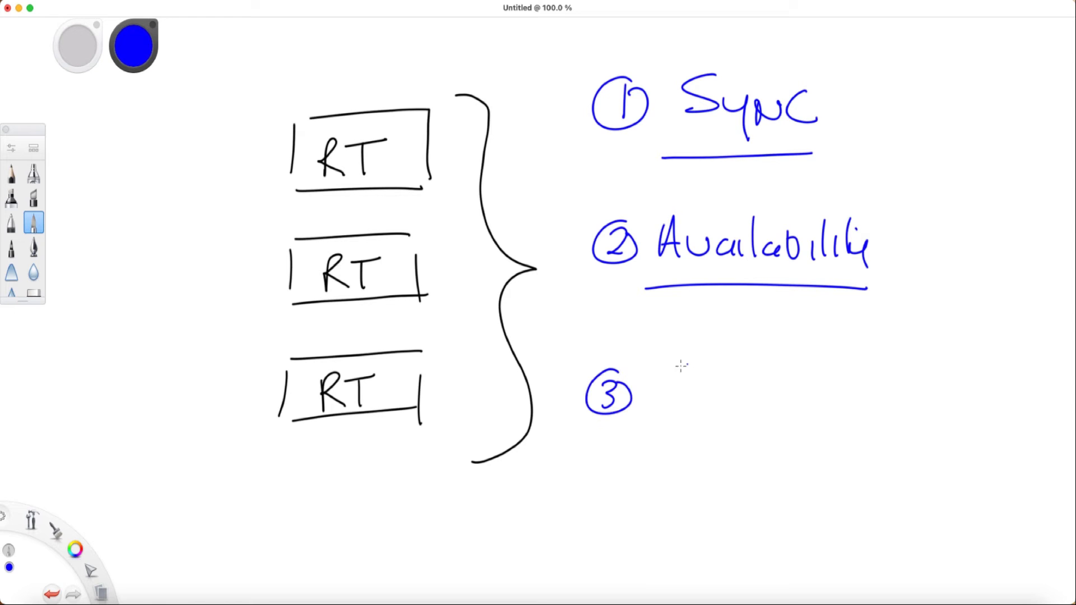
mouse_move(686, 367)
mouse_down()
mouse_move(673, 409)
mouse_move(695, 408)
mouse_up()
mouse_move(688, 391)
mouse_down()
mouse_move(718, 409)
mouse_move(733, 395)
mouse_move(747, 407)
mouse_up()
mouse_move(742, 389)
mouse_down()
mouse_move(782, 429)
mouse_move(804, 408)
mouse_move(844, 409)
mouse_up()
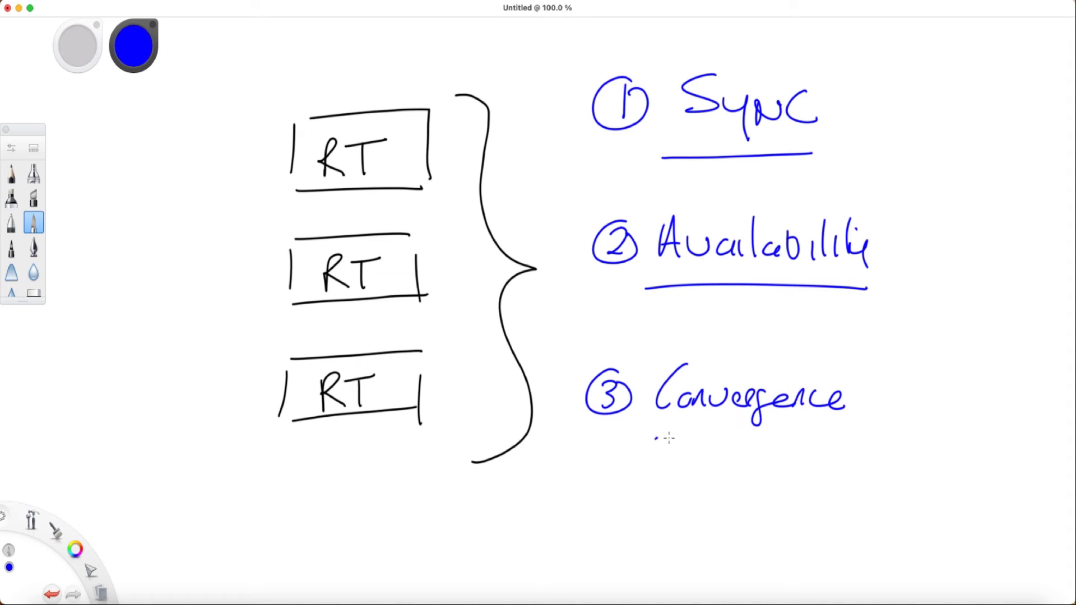
drag(656, 438, 866, 437)
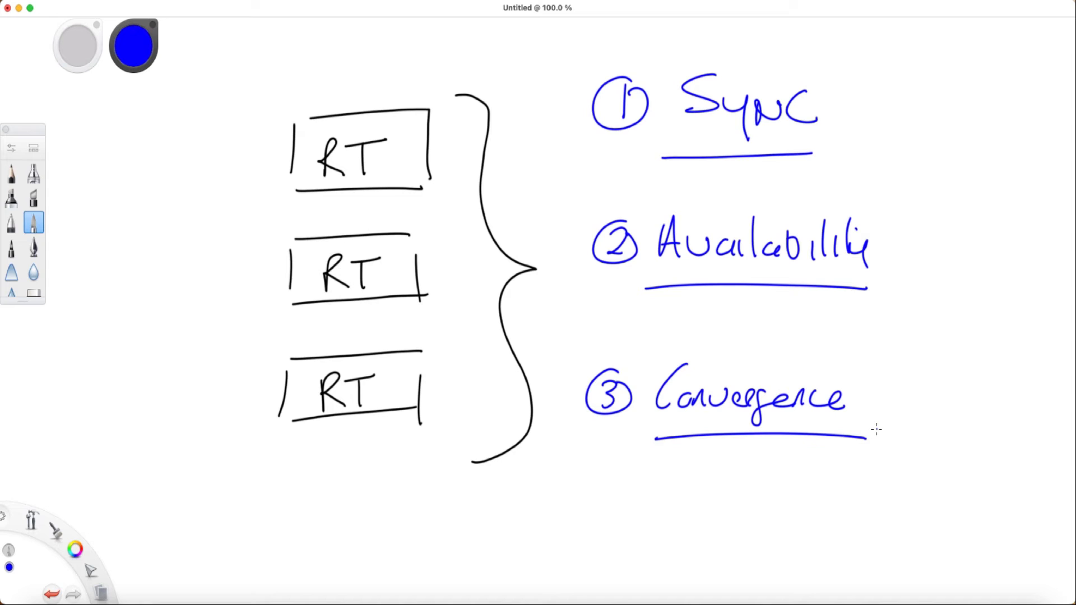
mouse_move(376, 41)
mouse_down()
mouse_move(195, 168)
mouse_move(206, 139)
mouse_move(232, 169)
mouse_up()
mouse_move(232, 169)
mouse_down()
mouse_move(195, 170)
mouse_move(221, 167)
mouse_move(192, 143)
mouse_up()
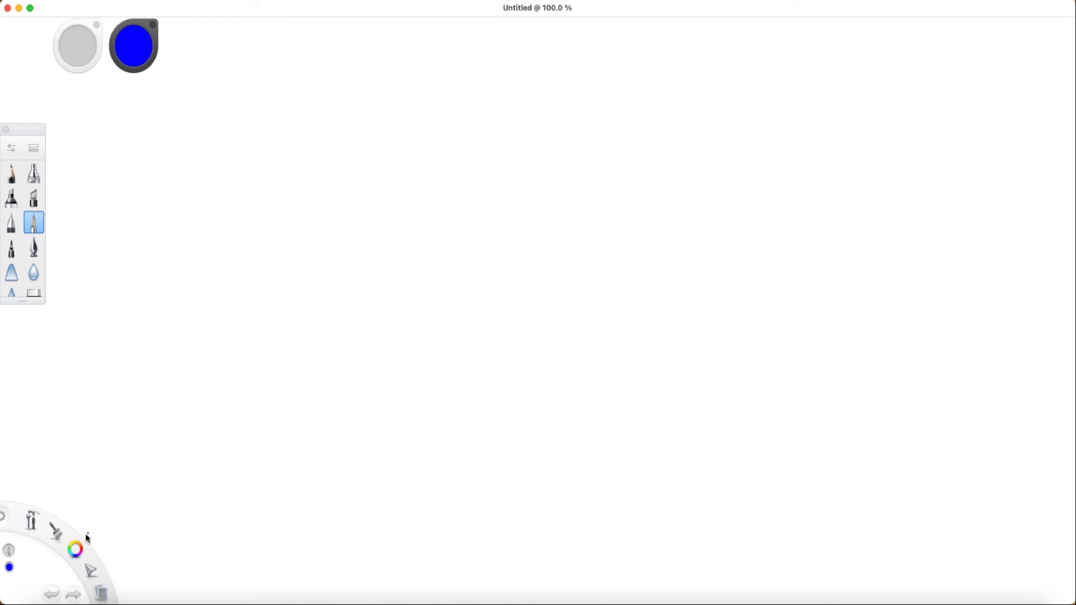
Step: Switch to black and draw a rectangle labelled Router
drag(84, 549, 85, 509)
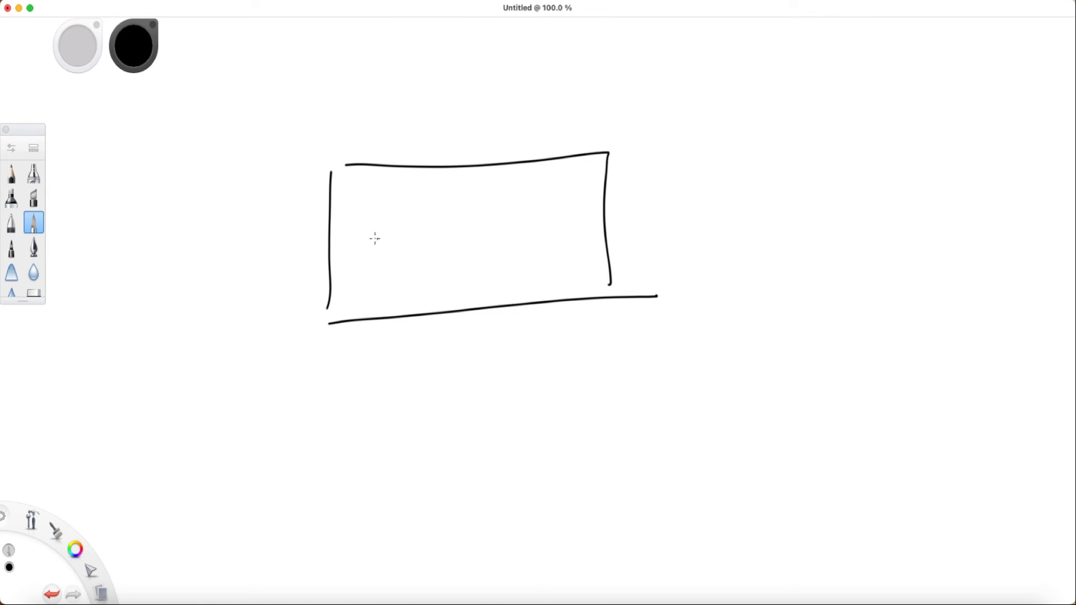
mouse_move(370, 229)
mouse_down()
mouse_move(369, 267)
mouse_move(444, 262)
mouse_up()
mouse_move(453, 221)
mouse_down()
mouse_move(458, 259)
mouse_move(471, 242)
mouse_up()
drag(466, 245, 511, 270)
Step: Draw two small boxes beneath the Router, each labelled RP
mouse_move(341, 326)
mouse_down()
mouse_move(343, 387)
mouse_move(449, 378)
mouse_up()
drag(437, 335, 437, 384)
mouse_move(361, 348)
mouse_down()
mouse_move(364, 379)
mouse_move(394, 371)
mouse_up()
drag(392, 334, 412, 353)
mouse_move(511, 310)
mouse_down()
mouse_move(514, 369)
mouse_move(608, 370)
mouse_up()
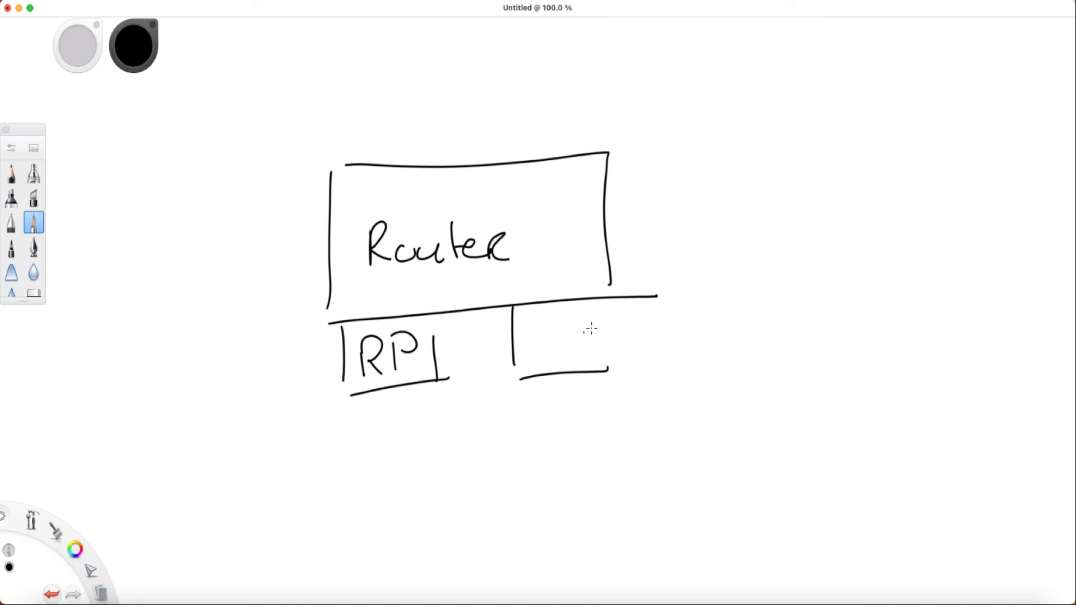
drag(603, 303, 604, 367)
mouse_move(532, 326)
mouse_down()
mouse_move(533, 362)
mouse_move(546, 340)
mouse_move(562, 357)
mouse_move(572, 341)
mouse_up()
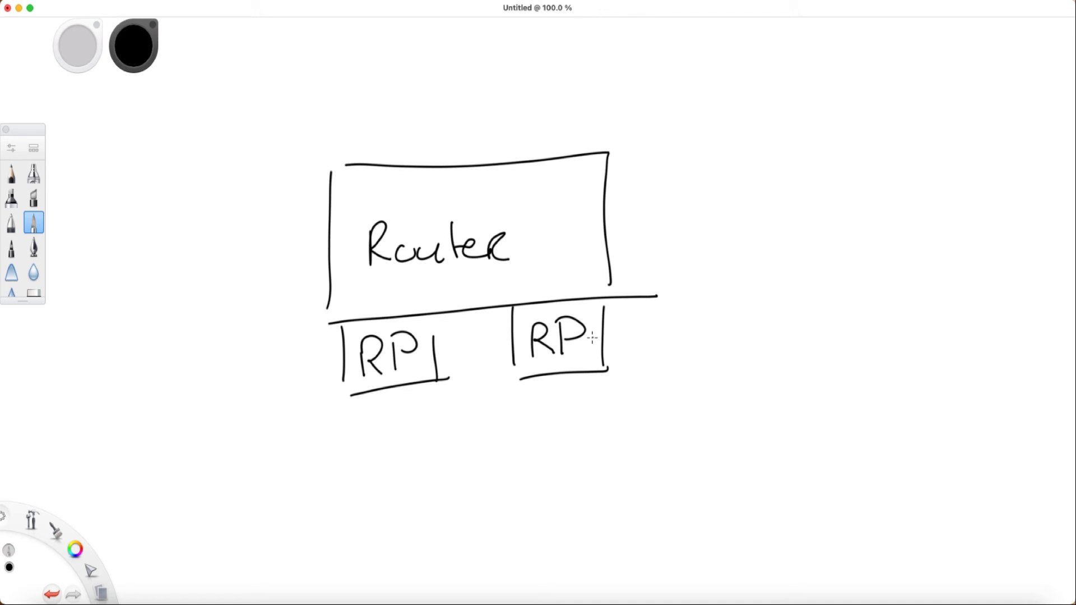
Step: Switch to red and draw an arrow from the left RP box to the word CEF
click(75, 551)
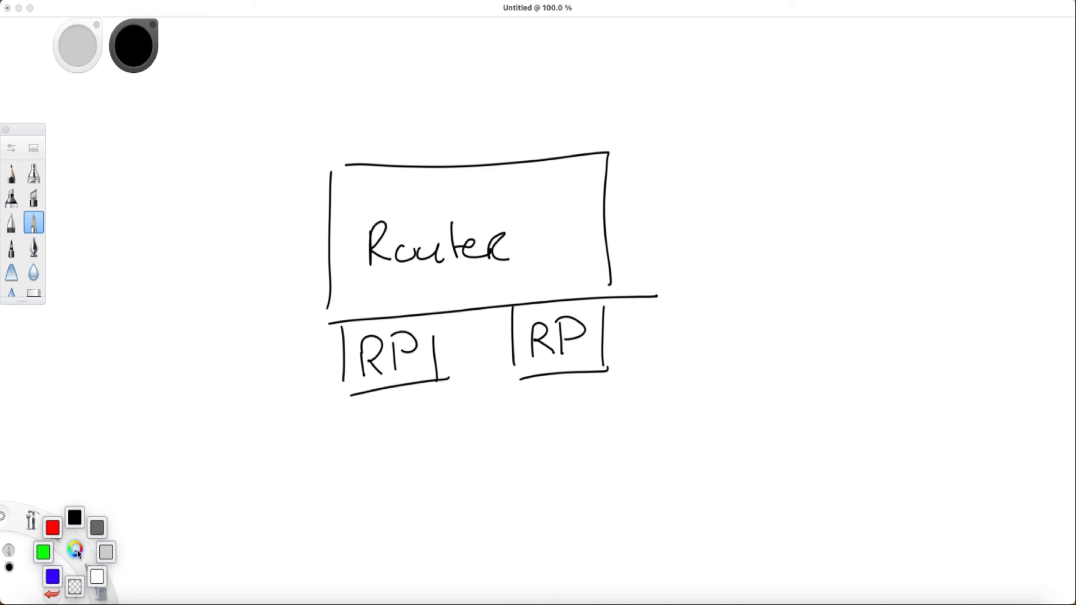
click(54, 528)
mouse_move(286, 338)
mouse_down()
mouse_move(408, 479)
mouse_move(465, 471)
mouse_move(410, 496)
mouse_move(454, 481)
mouse_move(451, 473)
mouse_up()
drag(521, 440, 528, 492)
mouse_move(552, 454)
mouse_down()
mouse_move(536, 496)
mouse_move(562, 490)
mouse_up()
mouse_move(545, 454)
mouse_down()
mouse_move(612, 442)
mouse_move(580, 488)
mouse_up()
drag(577, 468, 612, 463)
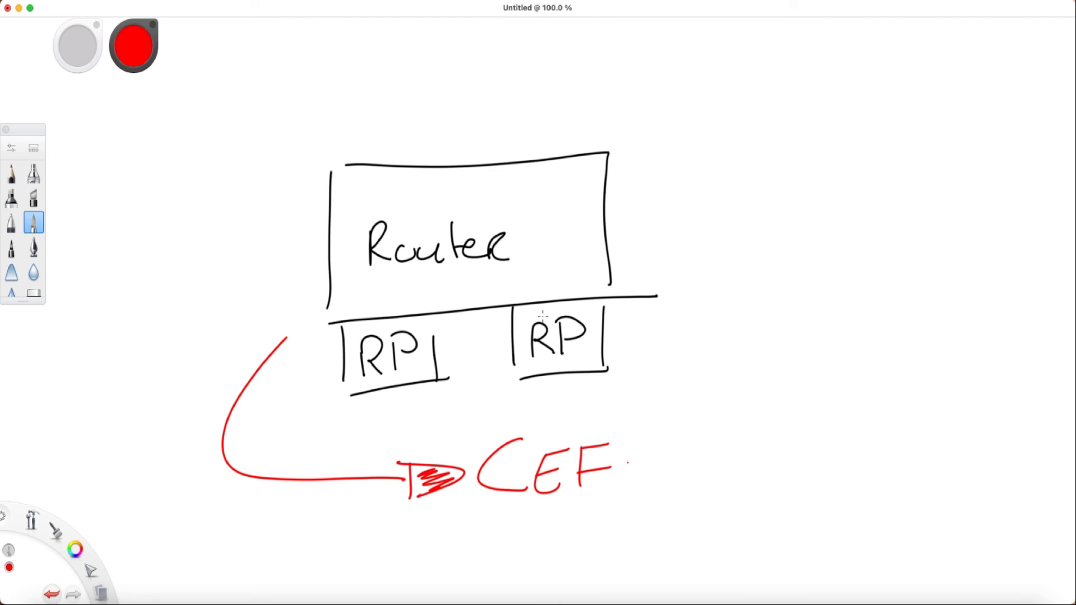
Step: Cross out the right RP box in red, then switch the pen colour to blue
drag(530, 310, 587, 370)
drag(580, 321, 537, 384)
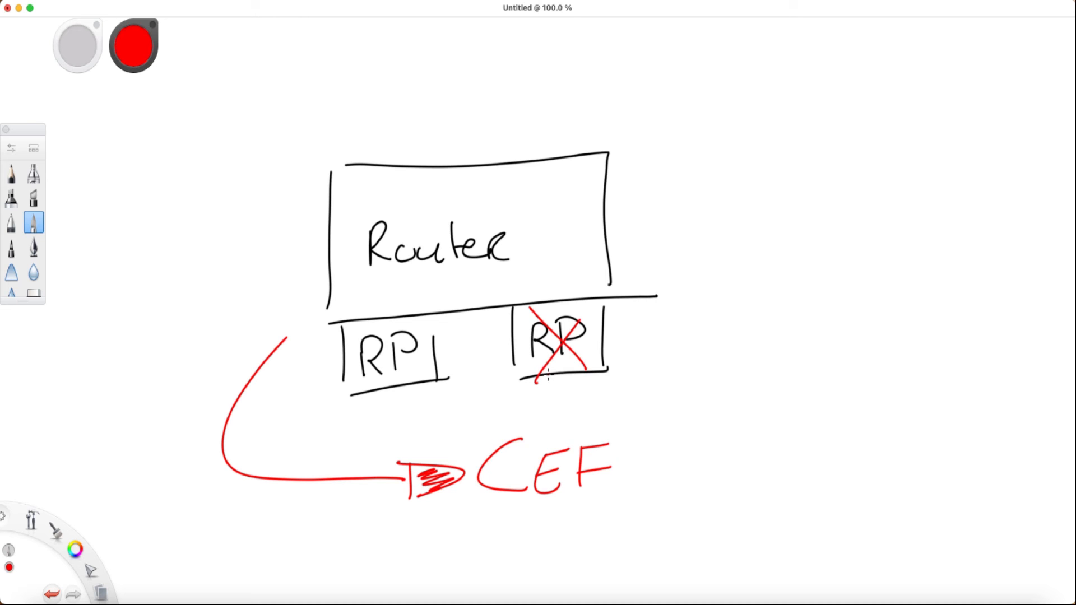
click(75, 551)
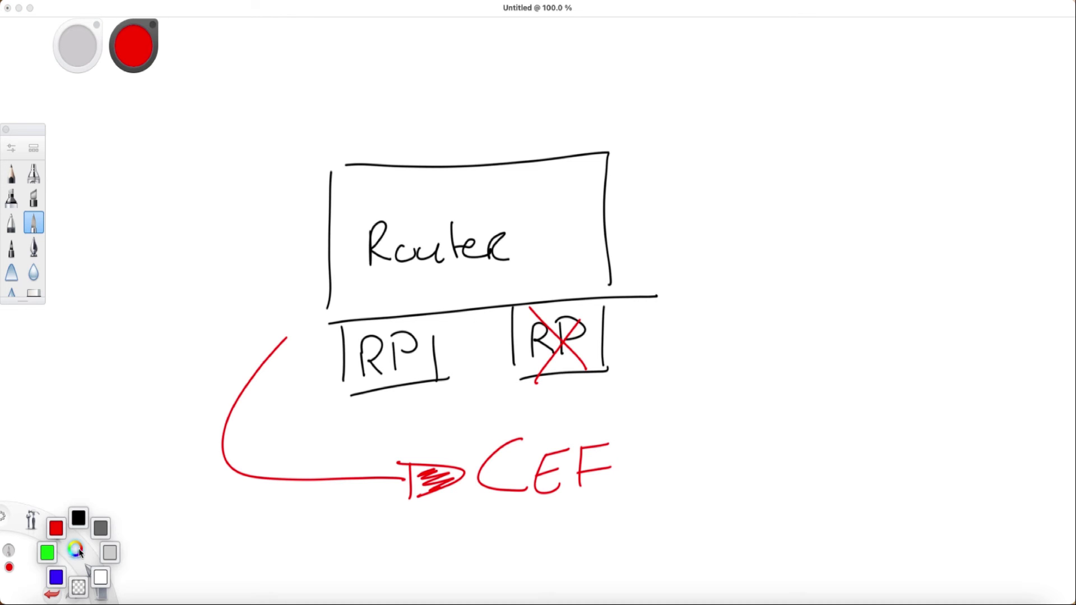
click(55, 579)
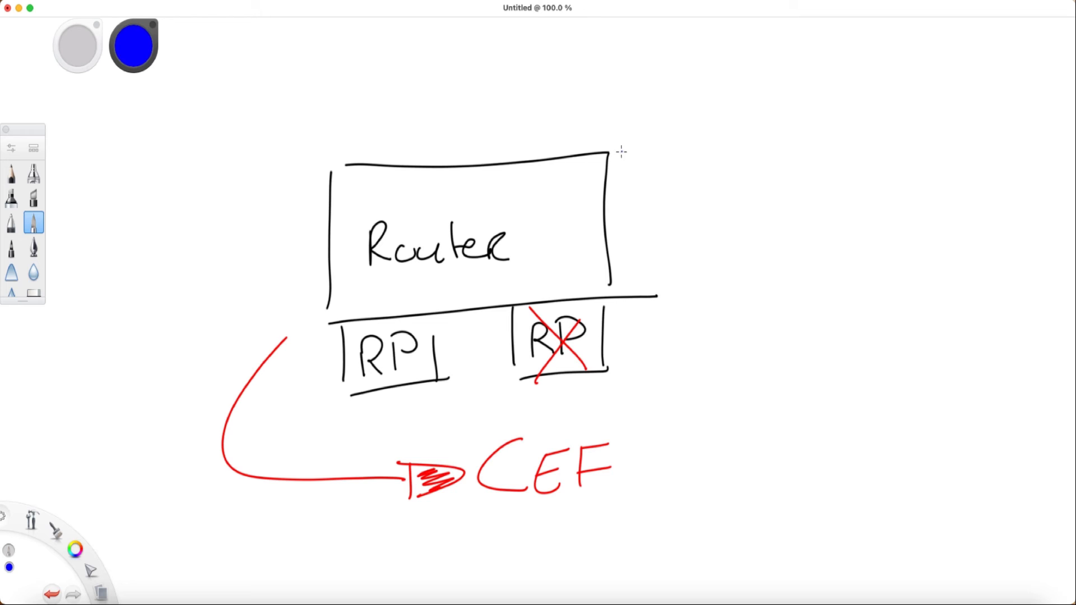
Step: Draw a blue arrow from the router's top right to option 1: SSO + NSF
mouse_move(622, 153)
mouse_down()
mouse_move(761, 97)
mouse_move(790, 99)
mouse_move(807, 79)
mouse_move(837, 105)
mouse_up()
mouse_move(895, 72)
mouse_down()
mouse_move(871, 101)
mouse_move(908, 99)
mouse_up()
mouse_move(960, 72)
mouse_down()
mouse_move(961, 103)
mouse_move(972, 90)
mouse_up()
drag(851, 135, 889, 159)
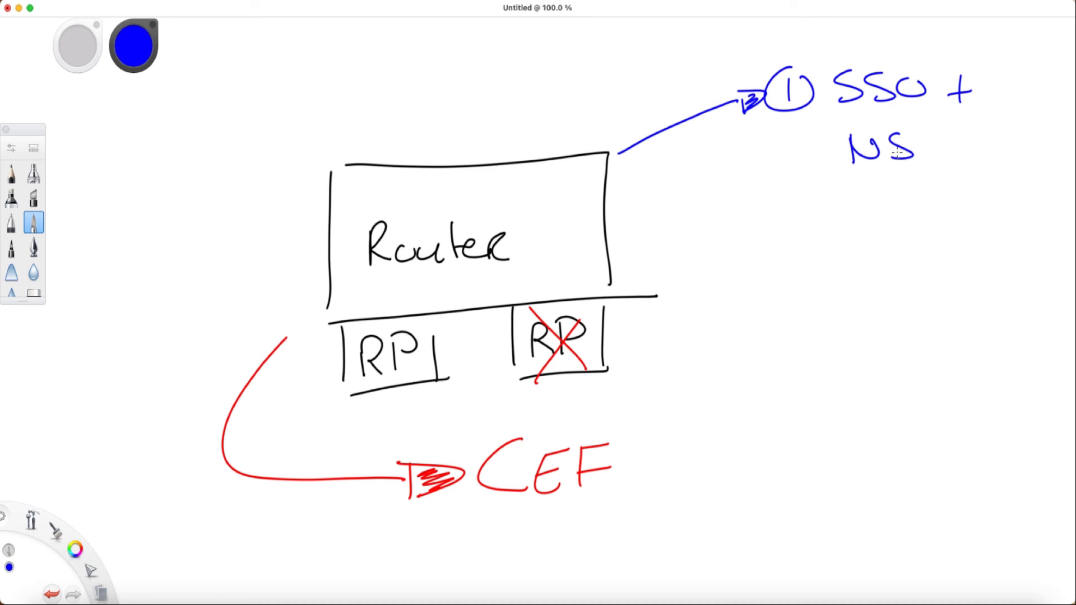
mouse_move(942, 133)
mouse_down()
mouse_move(918, 135)
mouse_move(925, 163)
mouse_up()
drag(924, 148, 954, 148)
Step: Draw a blue arrow from the router's lower right to option 2: SSO + a second term
mouse_move(620, 284)
mouse_down()
mouse_move(740, 318)
mouse_move(780, 316)
mouse_move(748, 330)
mouse_move(768, 325)
mouse_move(765, 305)
mouse_move(817, 330)
mouse_move(827, 303)
mouse_move(849, 325)
mouse_up()
mouse_move(893, 296)
mouse_down()
mouse_move(878, 323)
mouse_move(922, 318)
mouse_move(964, 332)
mouse_move(979, 313)
mouse_up()
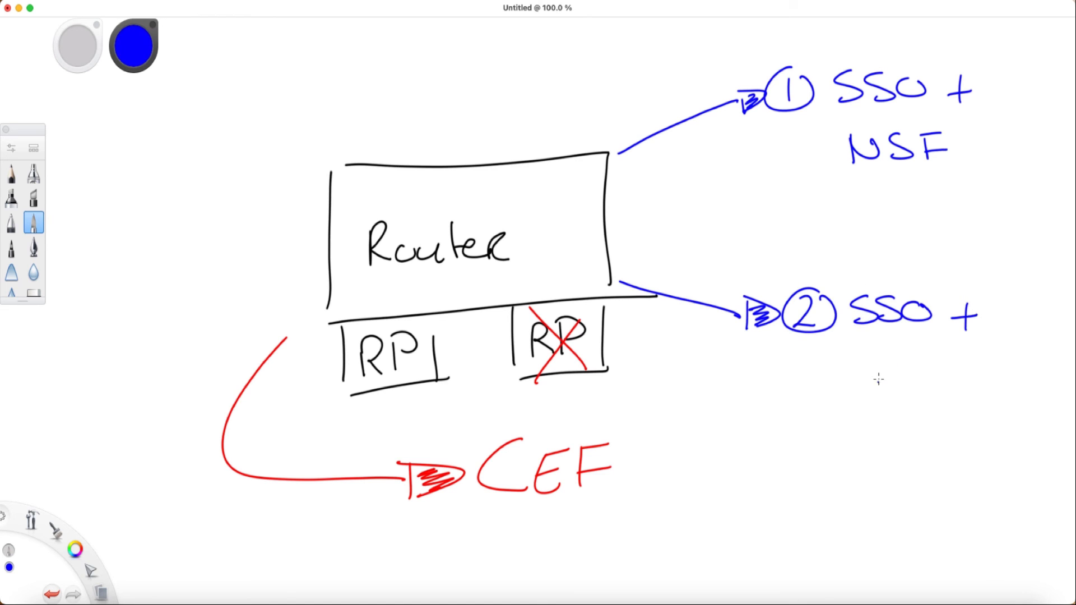
mouse_move(879, 363)
mouse_down()
mouse_move(877, 397)
mouse_move(914, 368)
mouse_move(915, 389)
mouse_move(956, 370)
mouse_up()
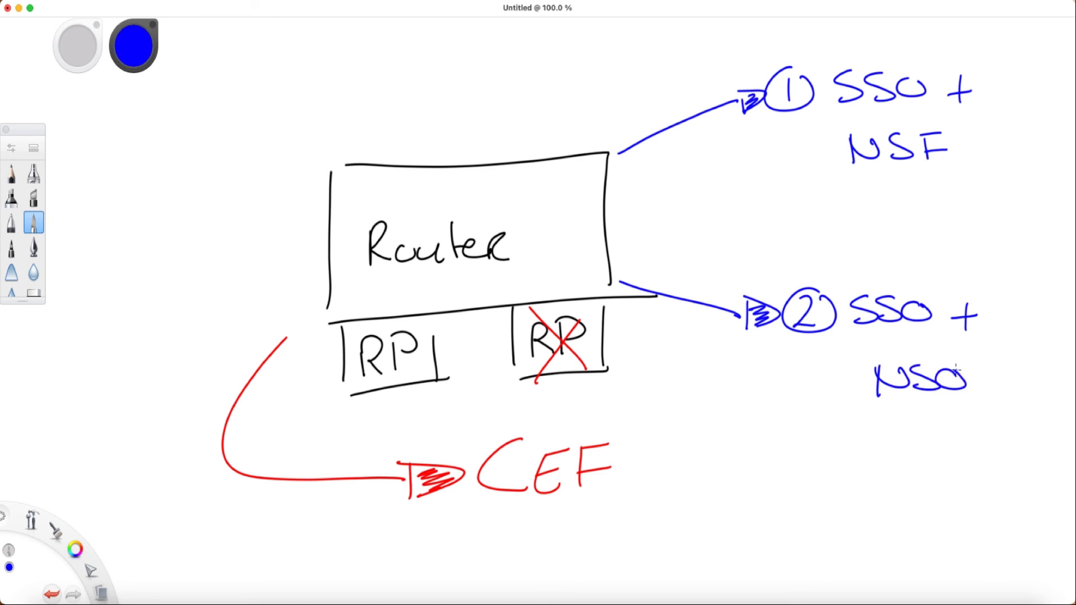